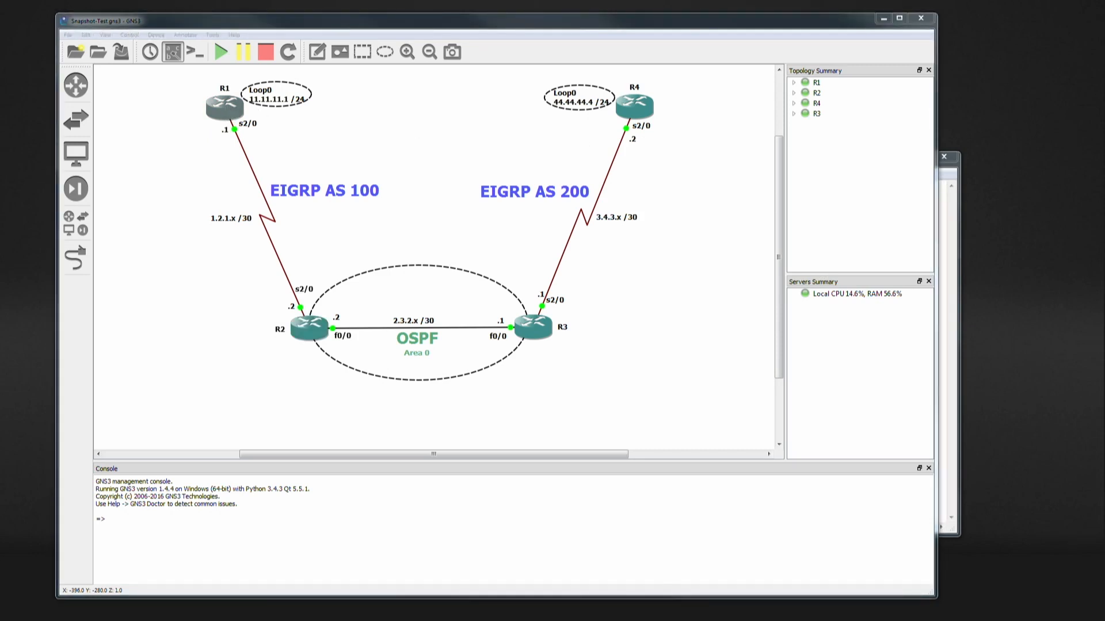
- Display the R1 and R2 router consoles over the topology and close both console windows
{"action": "left_click_drag", "start_coordinate": [1104, 30], "coordinate": [742, 44]}
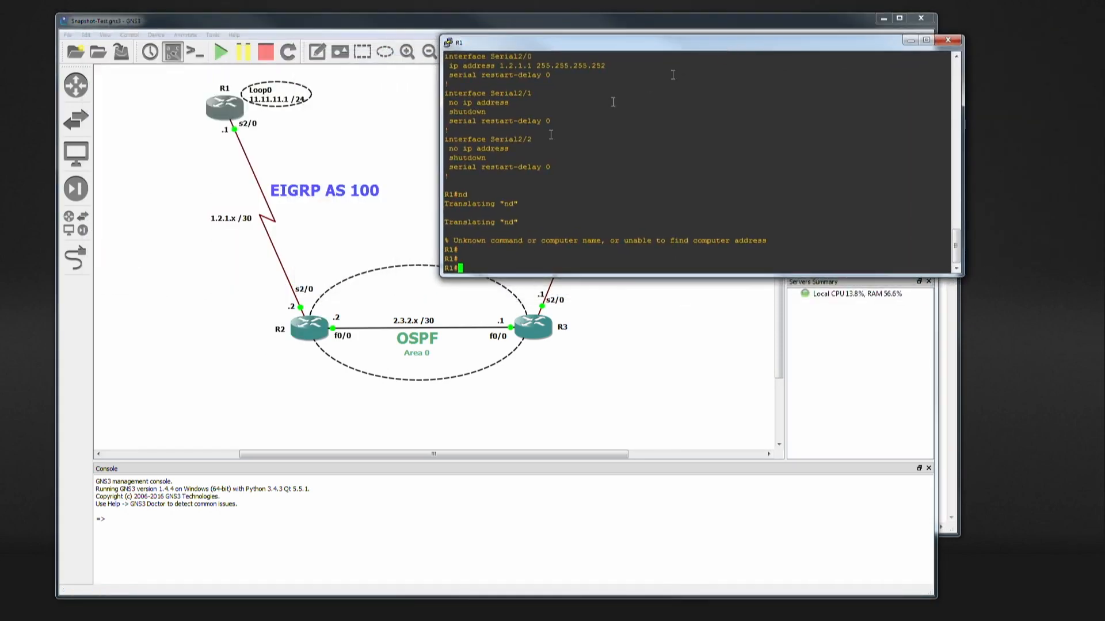
{"action": "left_click", "coordinate": [317, 336]}
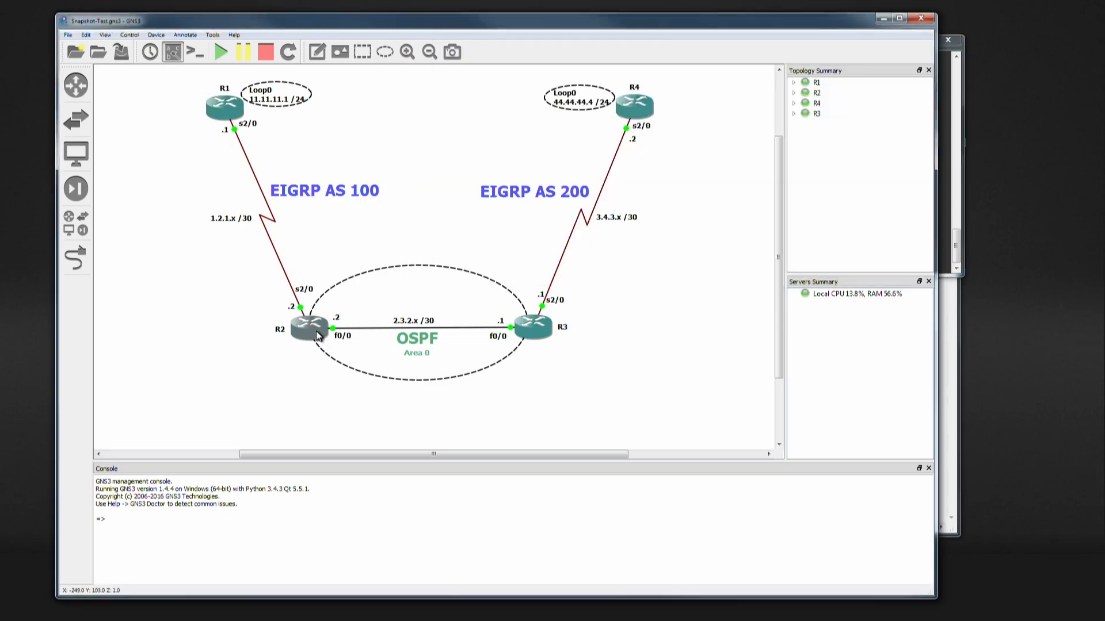
{"action": "double_click", "coordinate": [317, 336]}
{"action": "left_click_drag", "start_coordinate": [1104, 70], "coordinate": [575, 181]}
{"action": "left_click", "coordinate": [943, 101]}
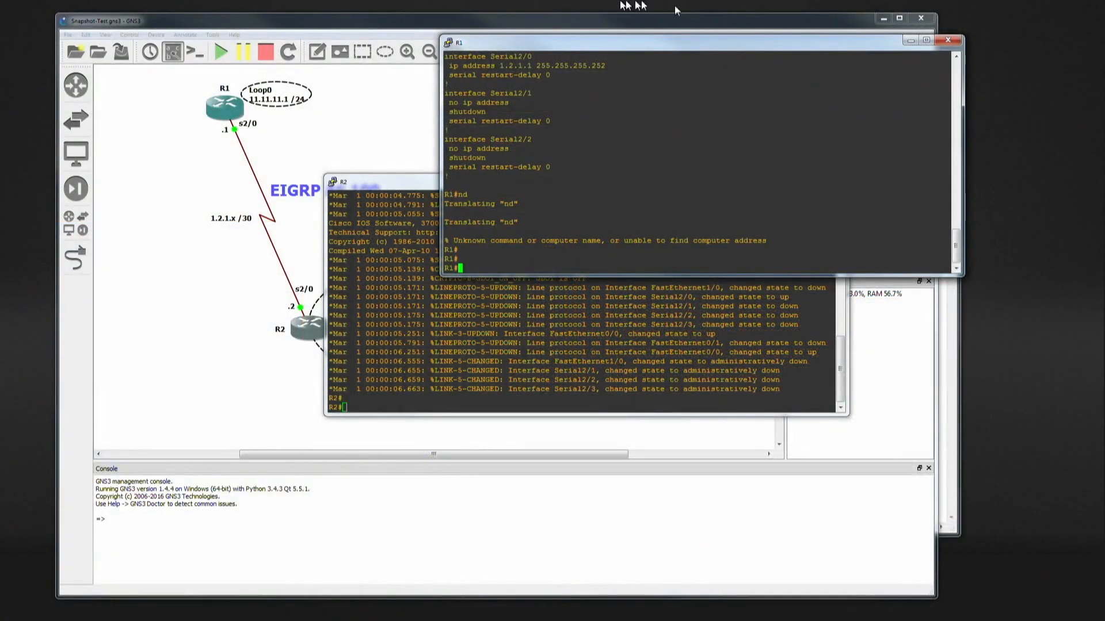
{"action": "left_click", "coordinate": [948, 39]}
{"action": "left_click", "coordinate": [832, 179]}
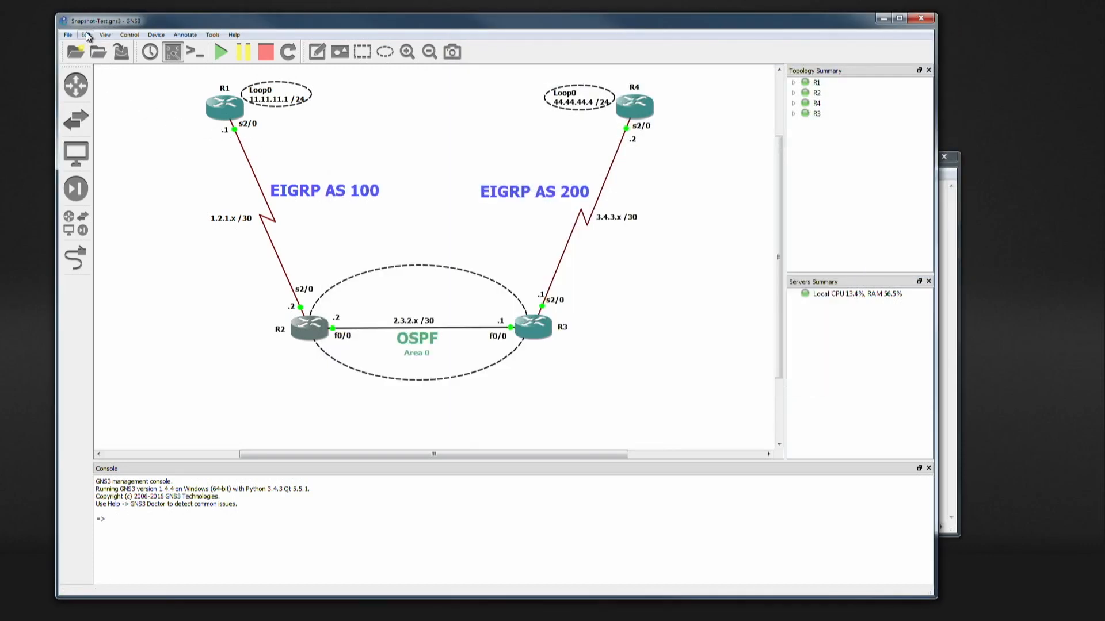
- Show the console application settings in the general preferences
{"action": "key", "text": "super+plus"}
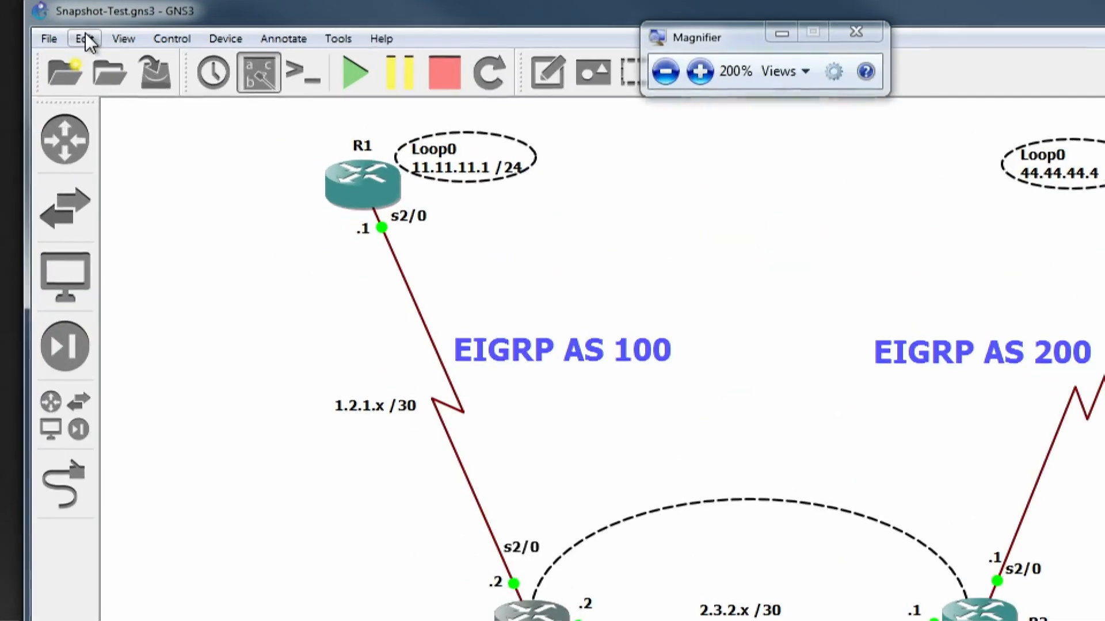
{"action": "left_click", "coordinate": [85, 38]}
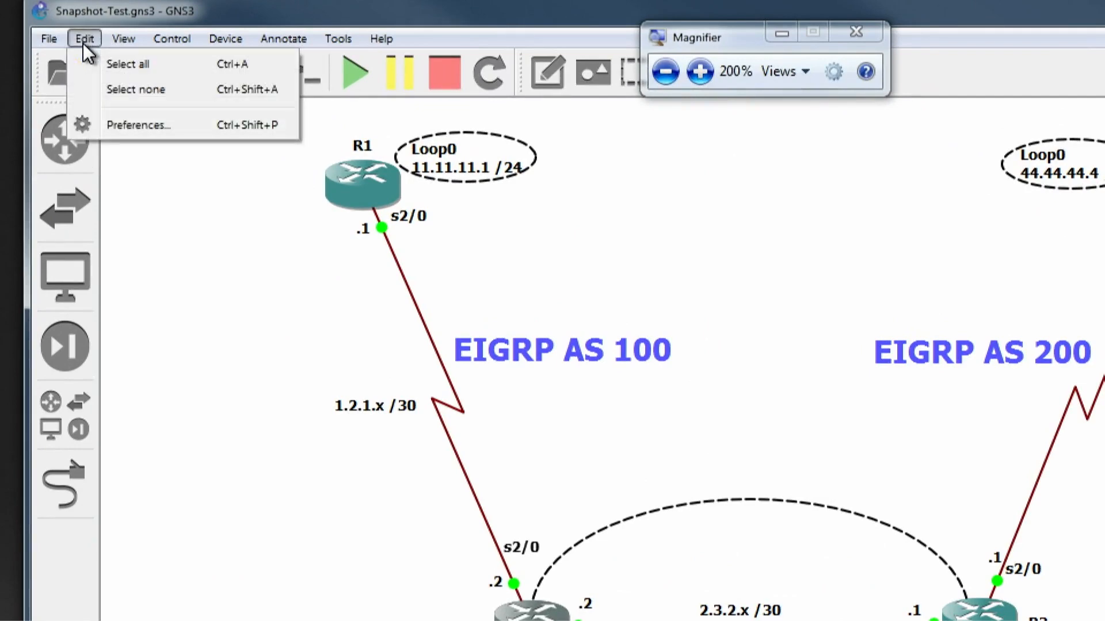
{"action": "left_click", "coordinate": [138, 127]}
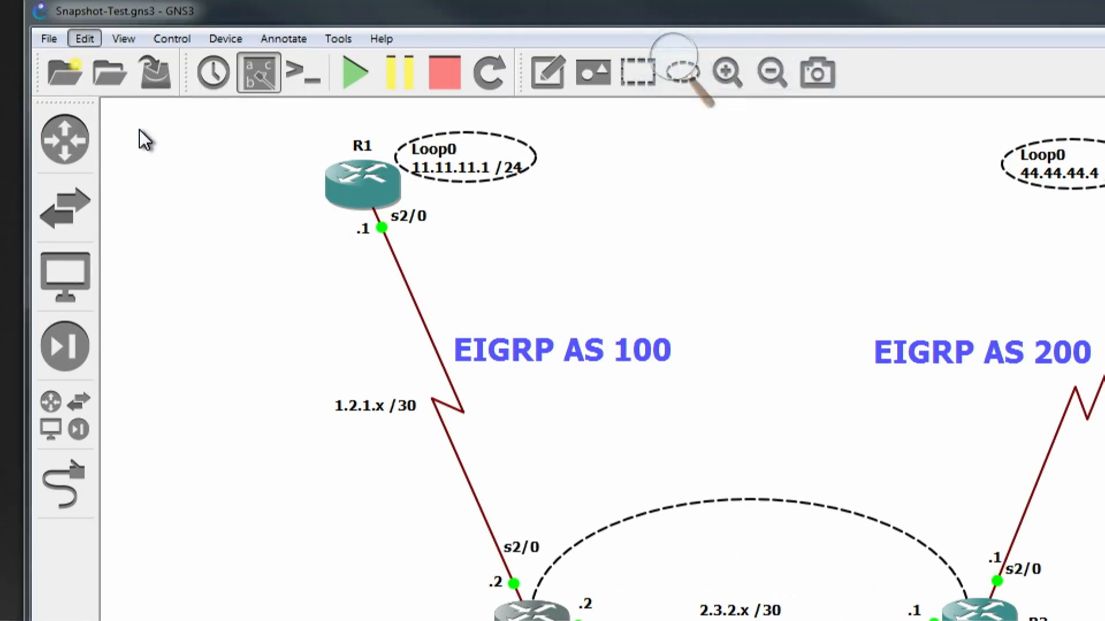
{"action": "left_click_drag", "start_coordinate": [981, 141], "coordinate": [608, 61]}
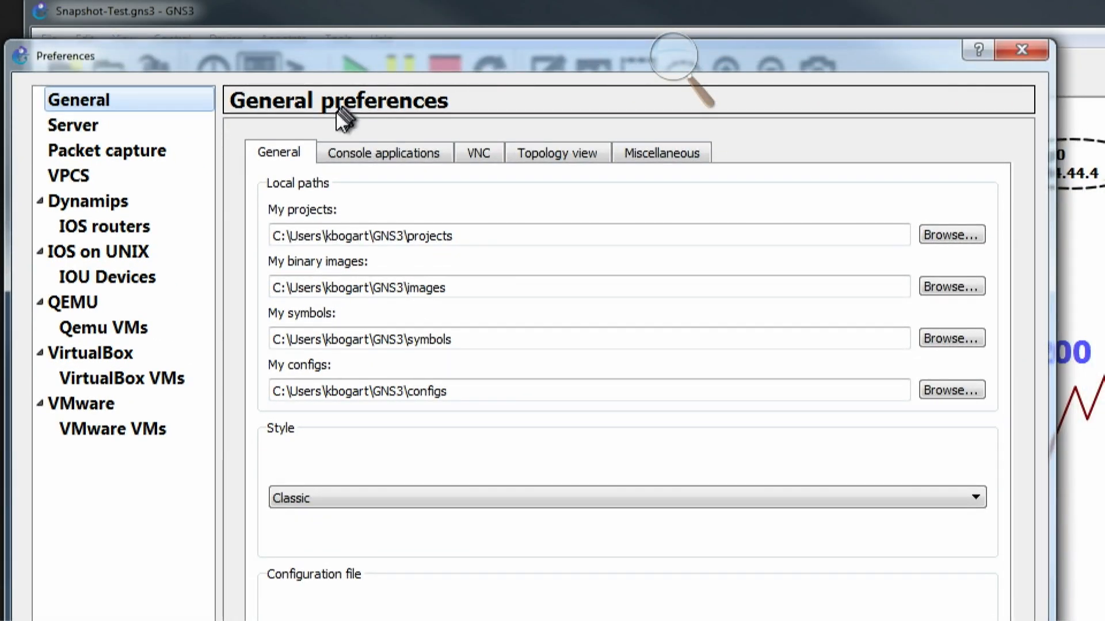
{"action": "left_click", "coordinate": [383, 154]}
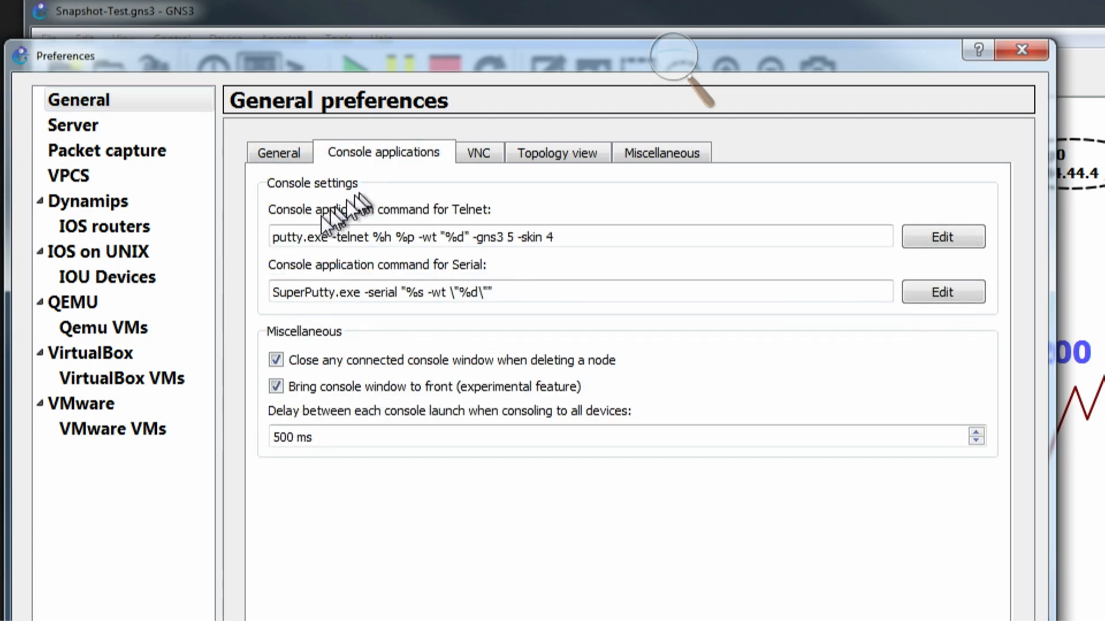
{"action": "mouse_move", "coordinate": [319, 233]}
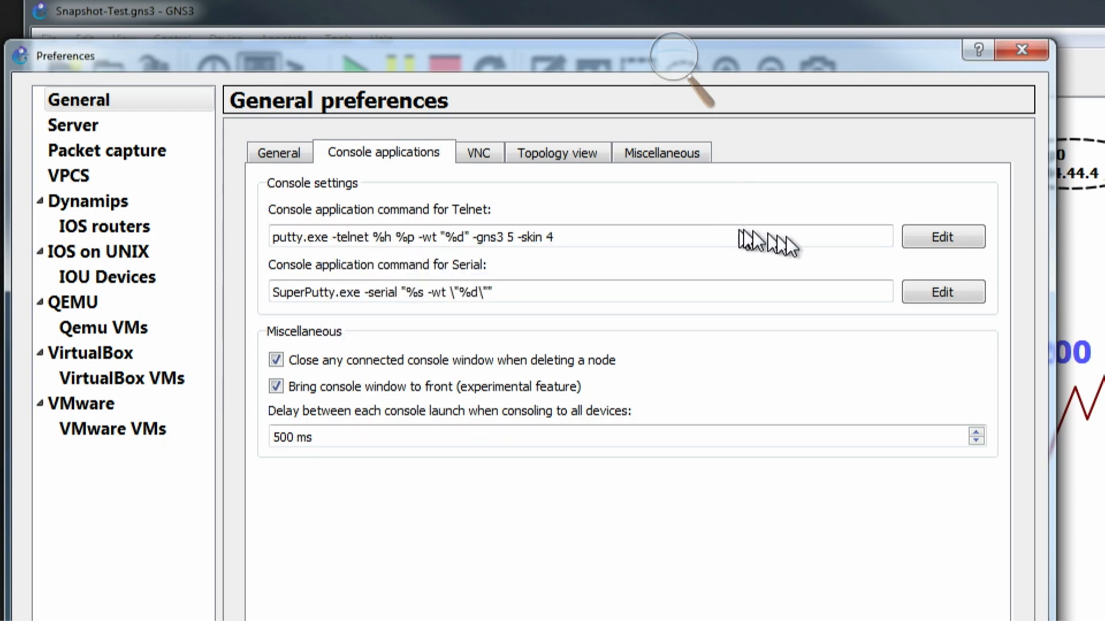
- Edit the Telnet console application command and choose the predefined SecureCRT command
{"action": "left_click", "coordinate": [945, 235]}
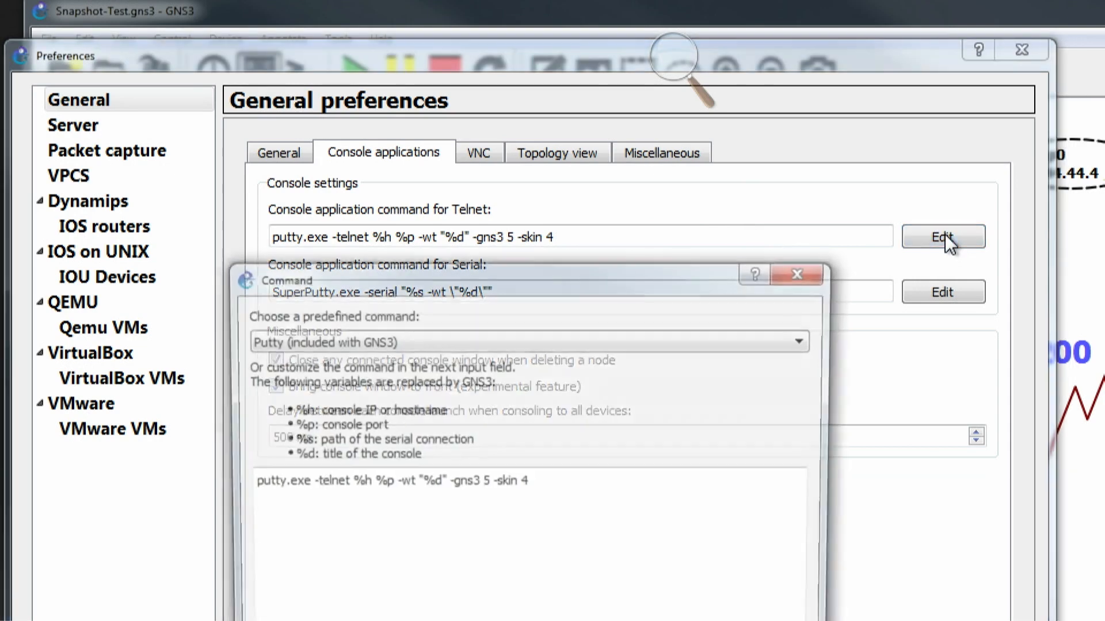
{"action": "left_click_drag", "start_coordinate": [390, 277], "coordinate": [402, 90]}
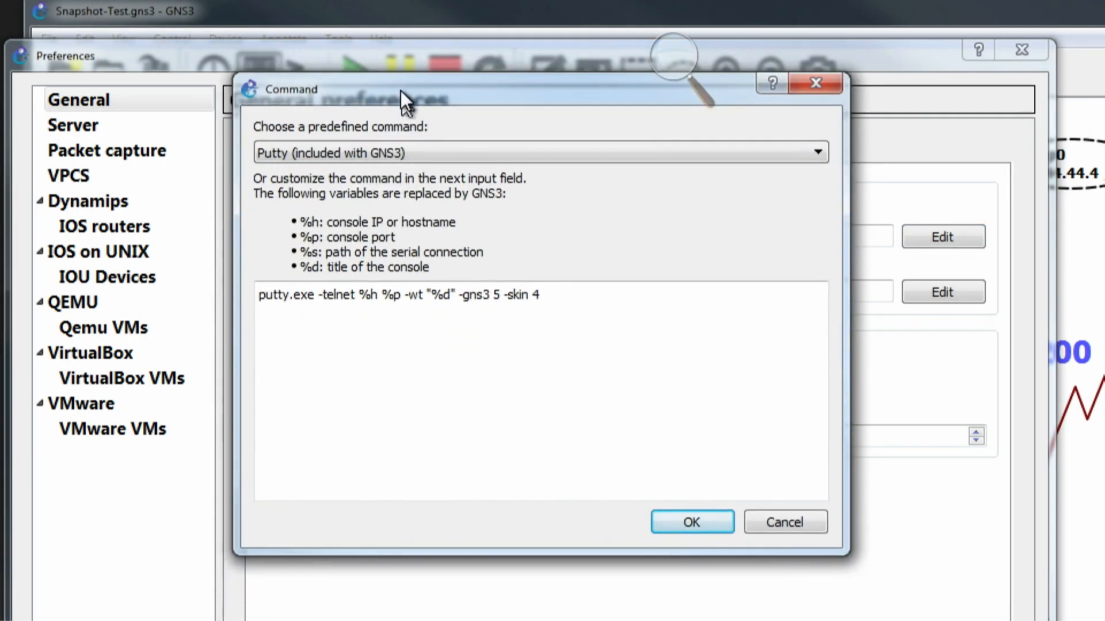
{"action": "left_click", "coordinate": [819, 152]}
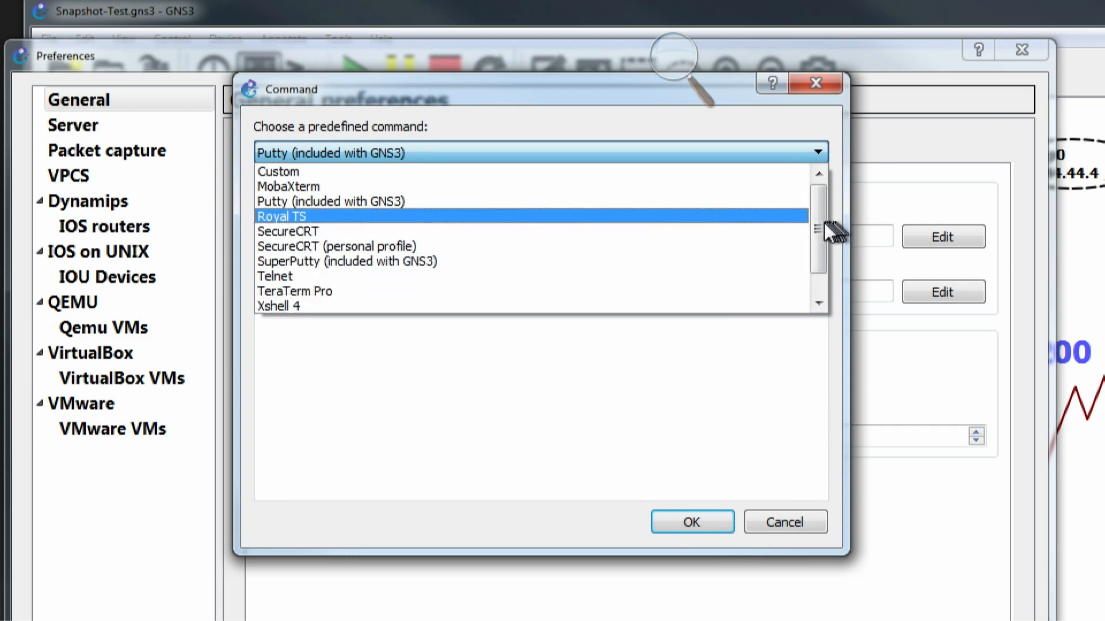
{"action": "mouse_move", "coordinate": [820, 223]}
{"action": "left_mouse_down"}
{"action": "mouse_move", "coordinate": [820, 254]}
{"action": "mouse_move", "coordinate": [815, 205]}
{"action": "left_mouse_up"}
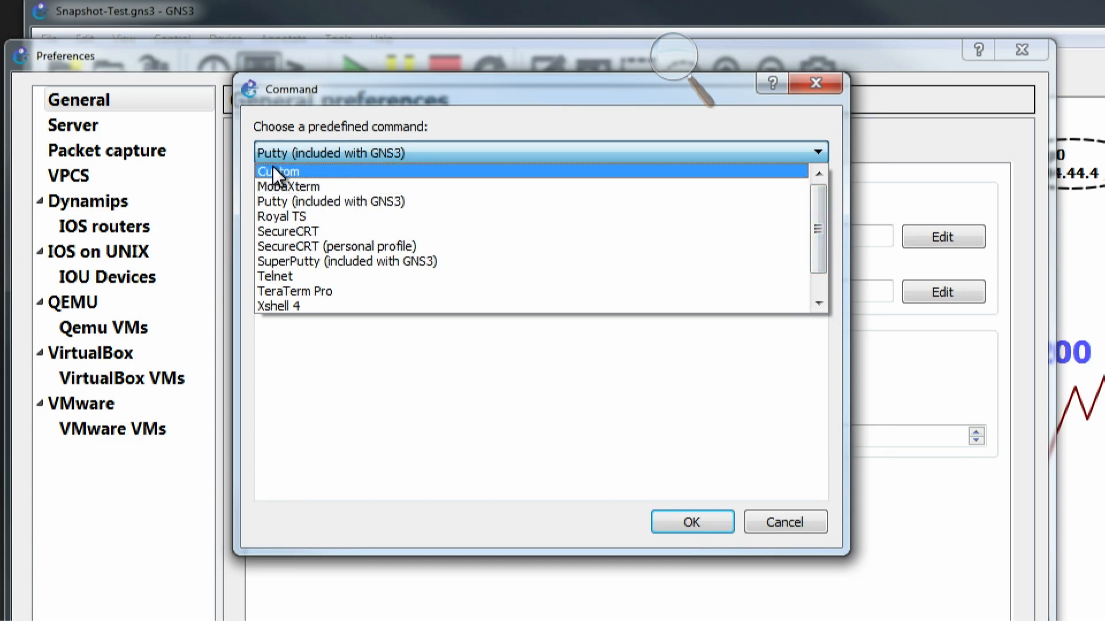
{"action": "left_click", "coordinate": [278, 232]}
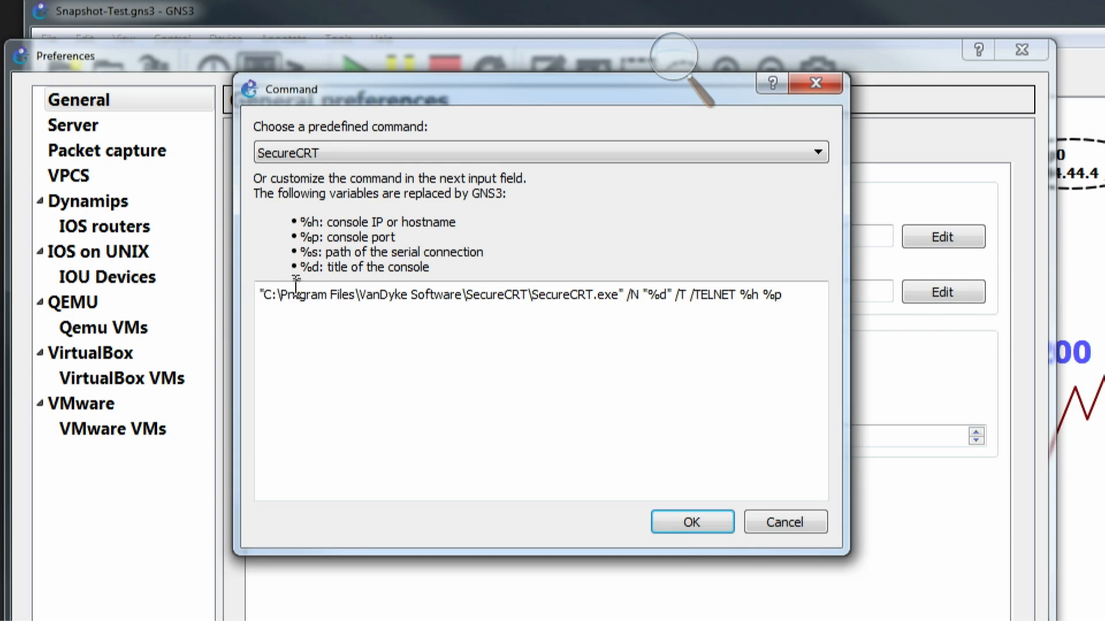
- Examine the SecureCRT executable path and the arguments that follow it in the predefined command
{"action": "left_click_drag", "start_coordinate": [278, 295], "coordinate": [799, 295]}
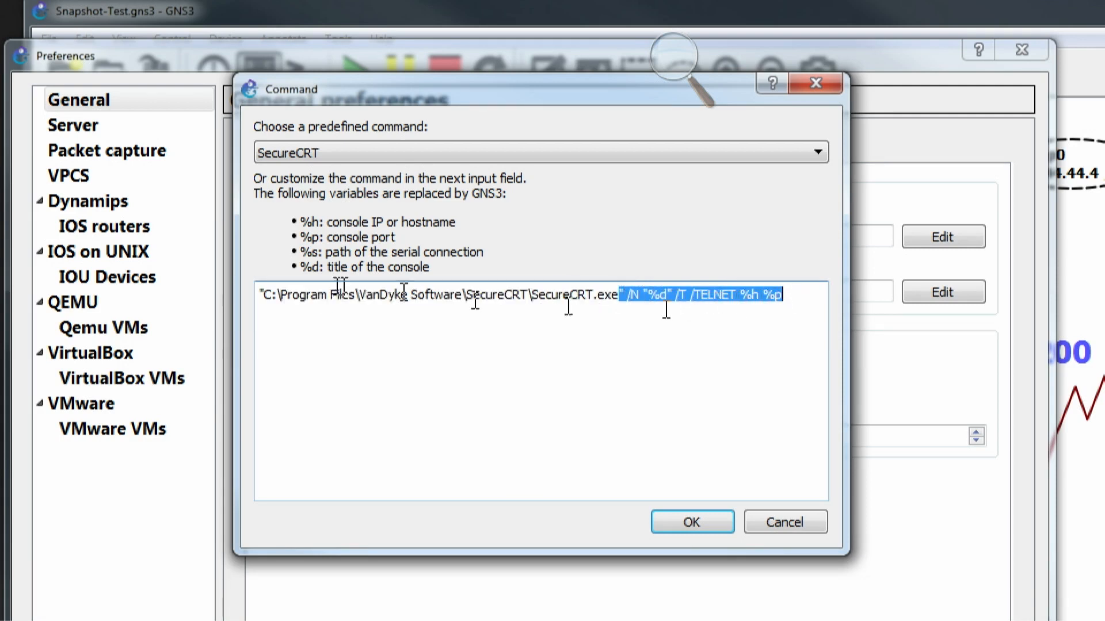
{"action": "left_click", "coordinate": [300, 295]}
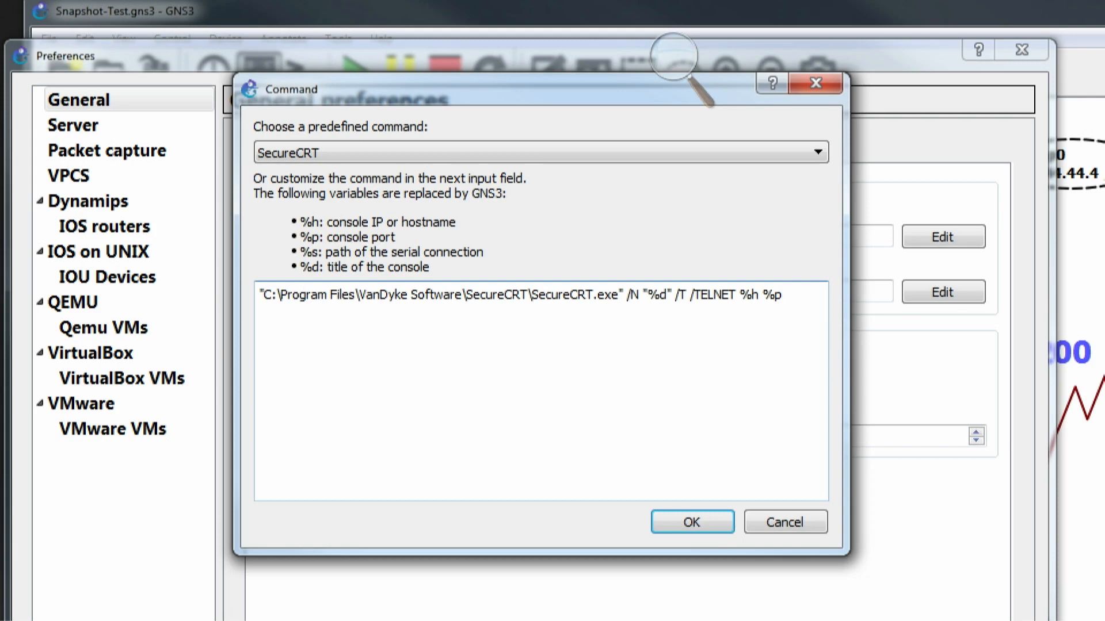
{"action": "left_click_drag", "start_coordinate": [273, 290], "coordinate": [657, 306]}
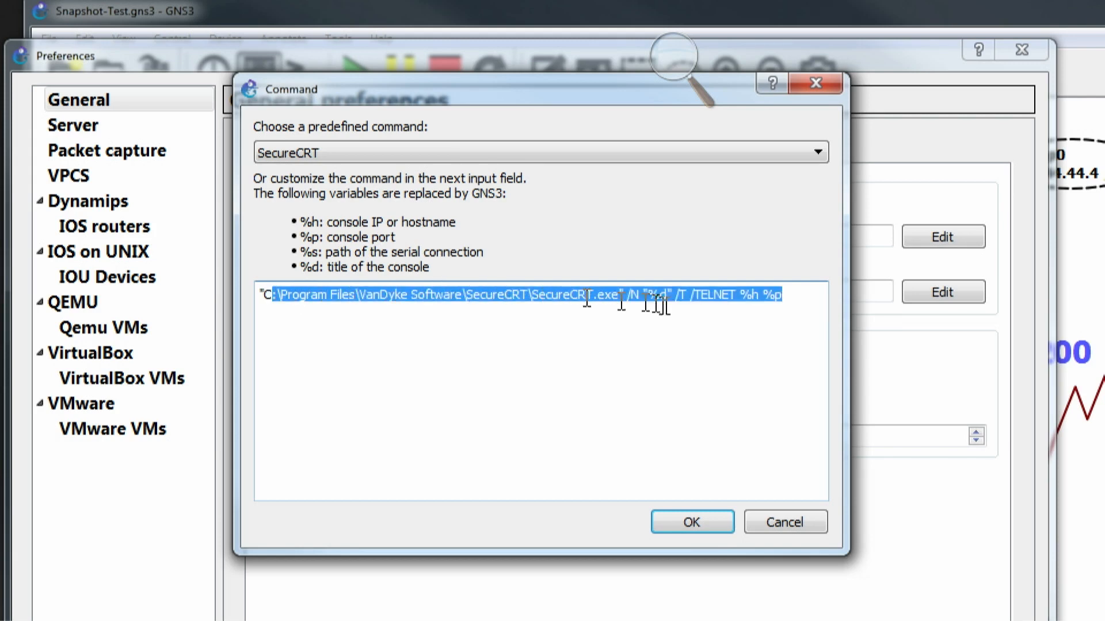
{"action": "left_click", "coordinate": [309, 305]}
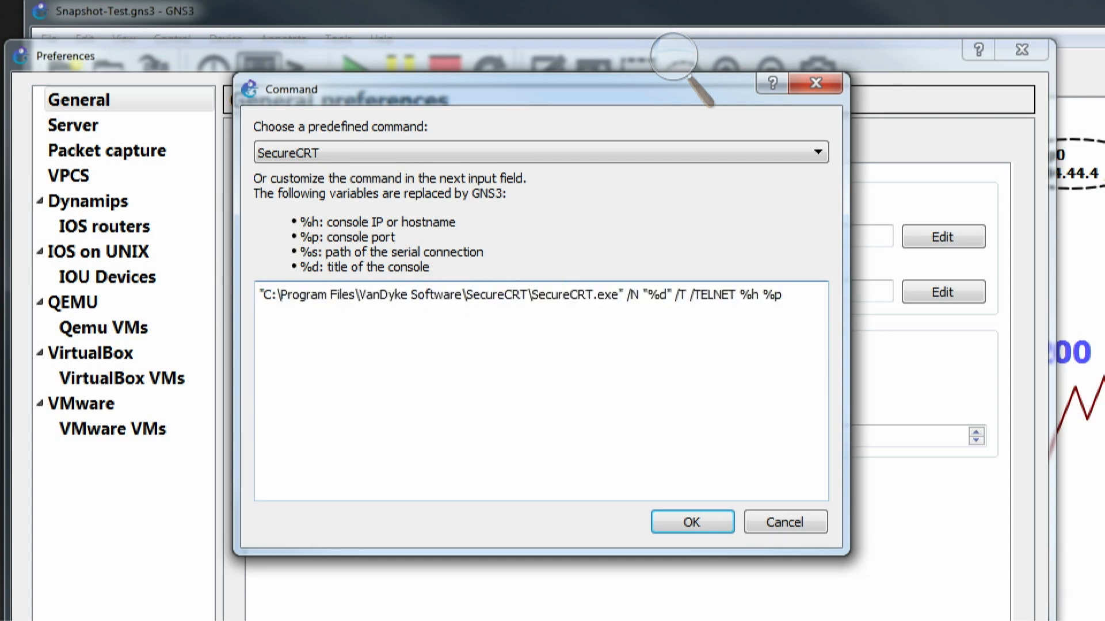
{"action": "left_click_drag", "start_coordinate": [627, 296], "coordinate": [796, 290]}
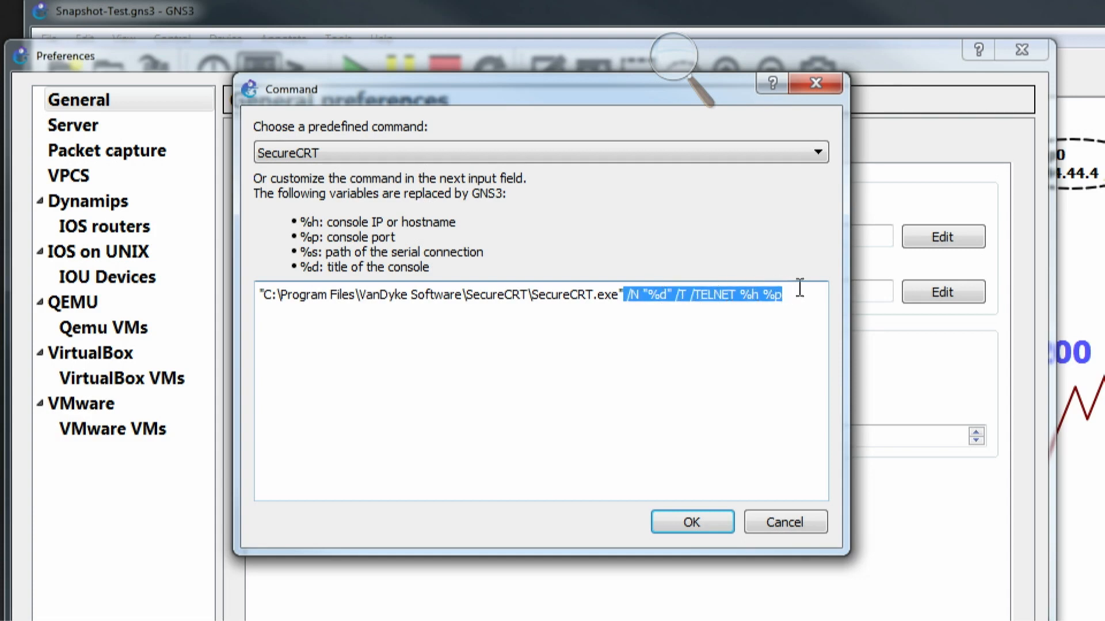
{"action": "left_click", "coordinate": [773, 296]}
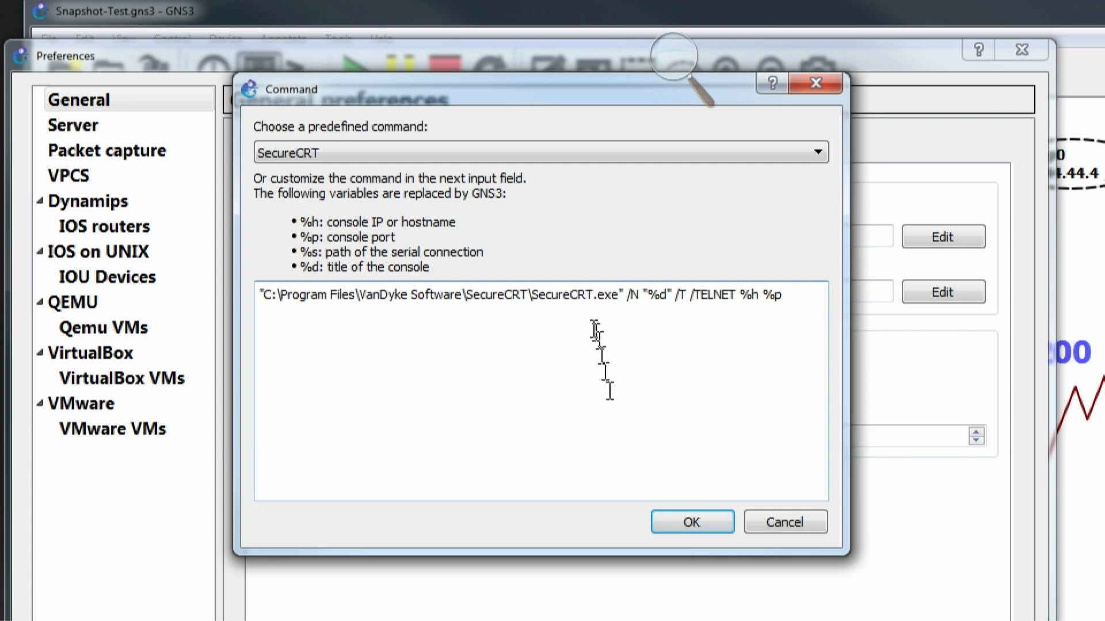
- Clear the Telnet console command text and leave the preferences without saving the change
{"action": "left_click_drag", "start_coordinate": [256, 297], "coordinate": [1082, 297]}
{"action": "key", "text": "BackSpace"}
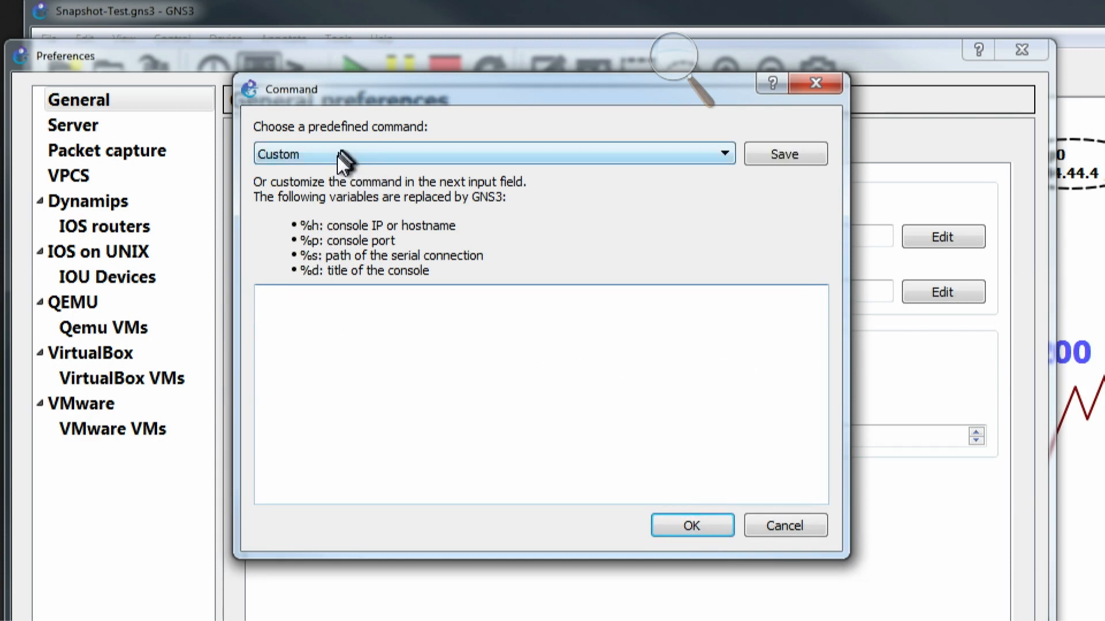
{"action": "left_click", "coordinate": [786, 526]}
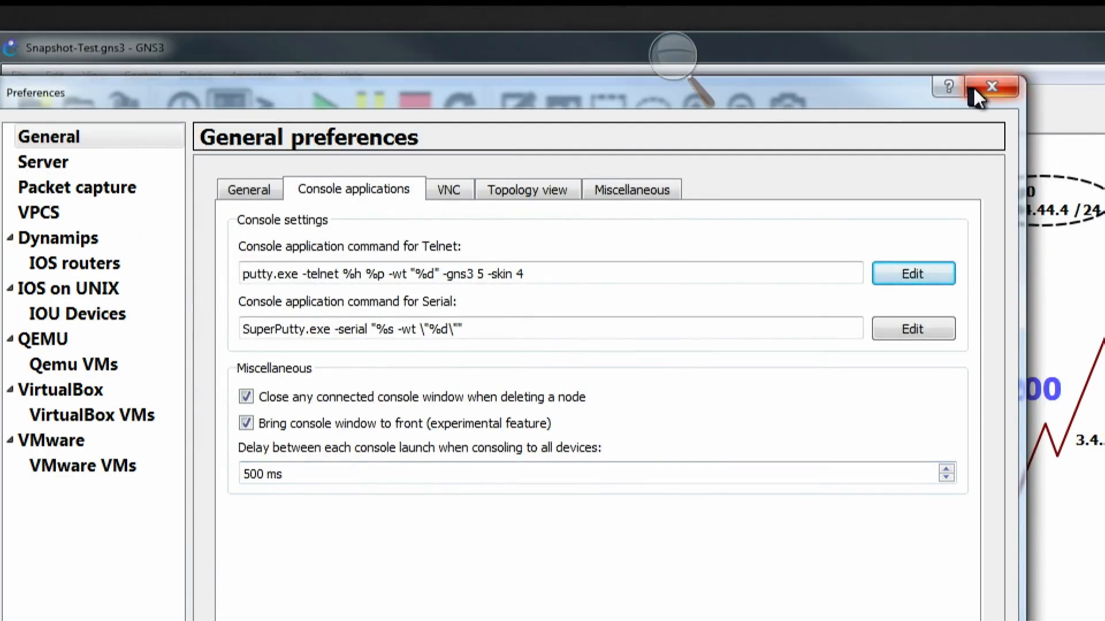
{"action": "left_click", "coordinate": [991, 87]}
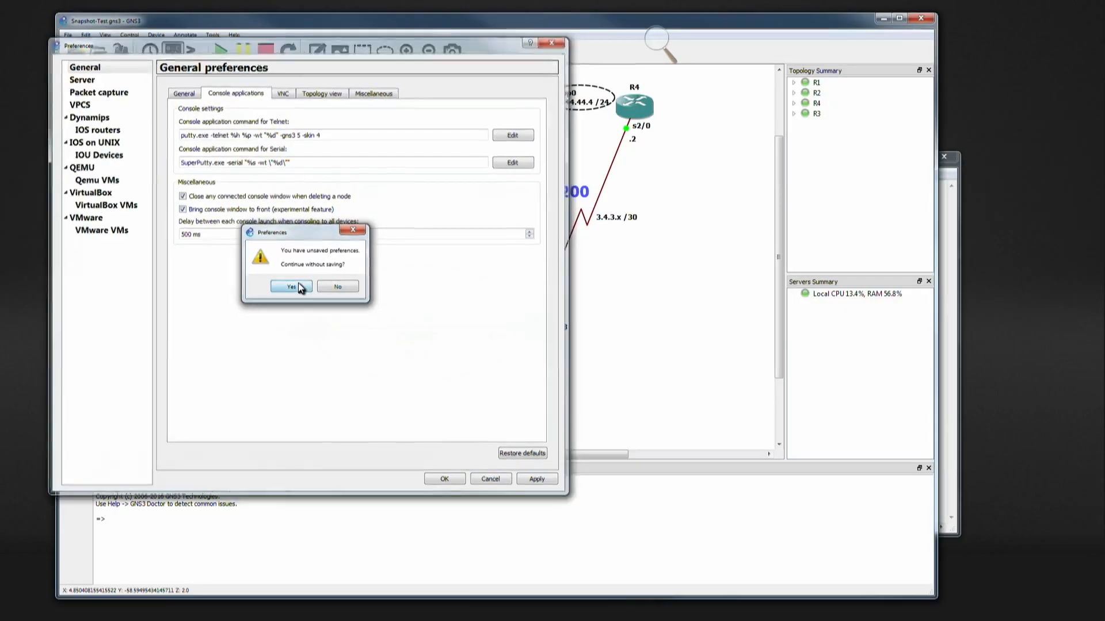
{"action": "left_click", "coordinate": [292, 287]}
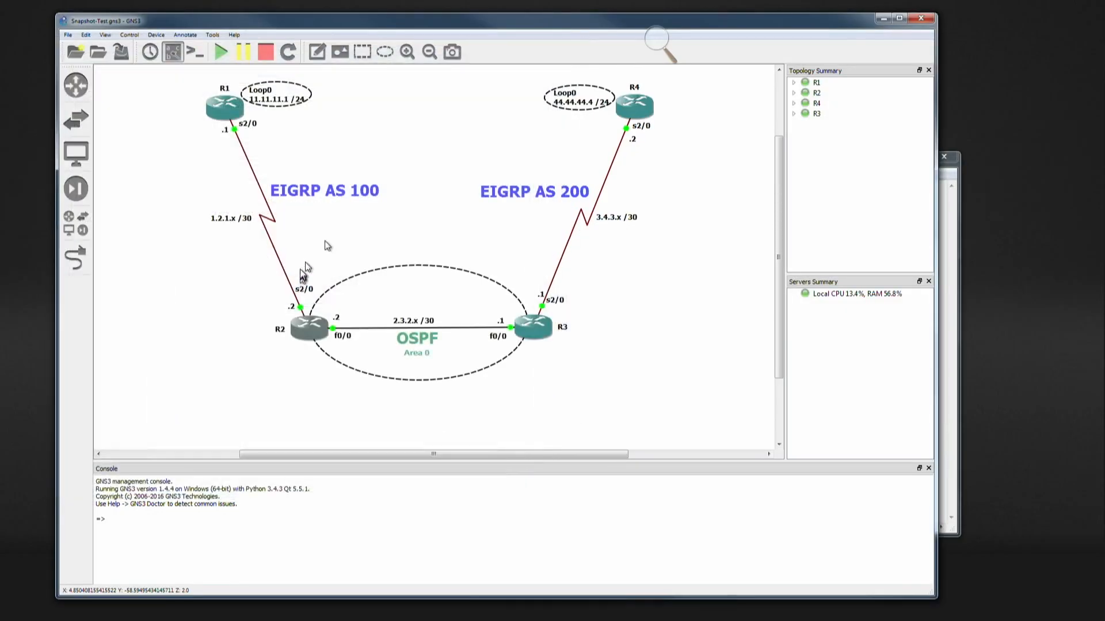
- Minimize the GNS3 and Notepad windows and switch to the SecureCRT window
{"action": "left_click", "coordinate": [874, 22]}
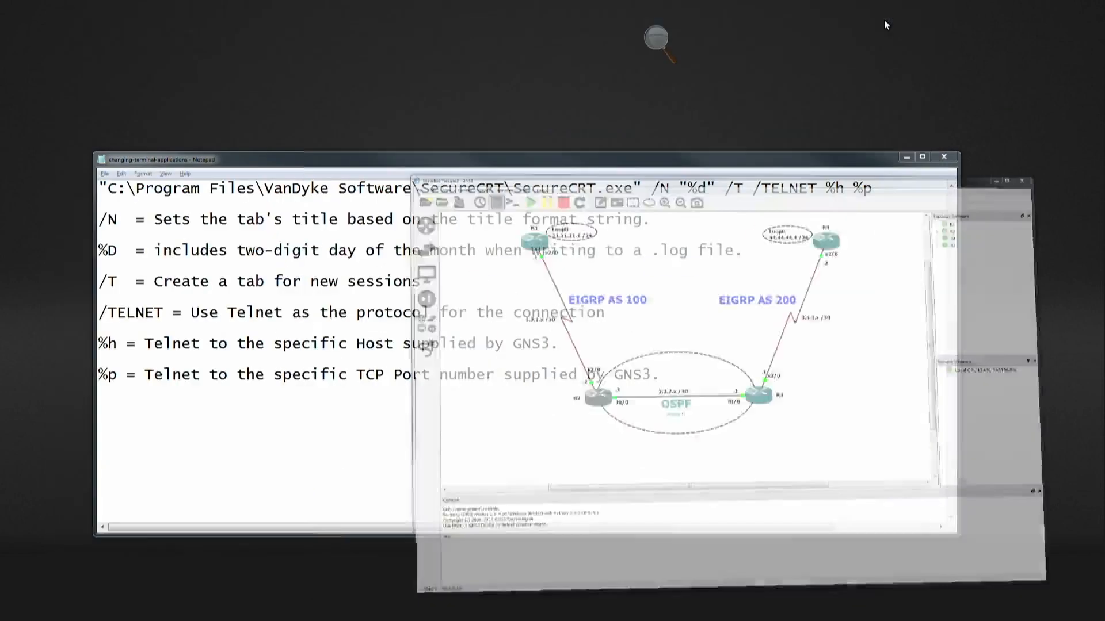
{"action": "left_click", "coordinate": [903, 158]}
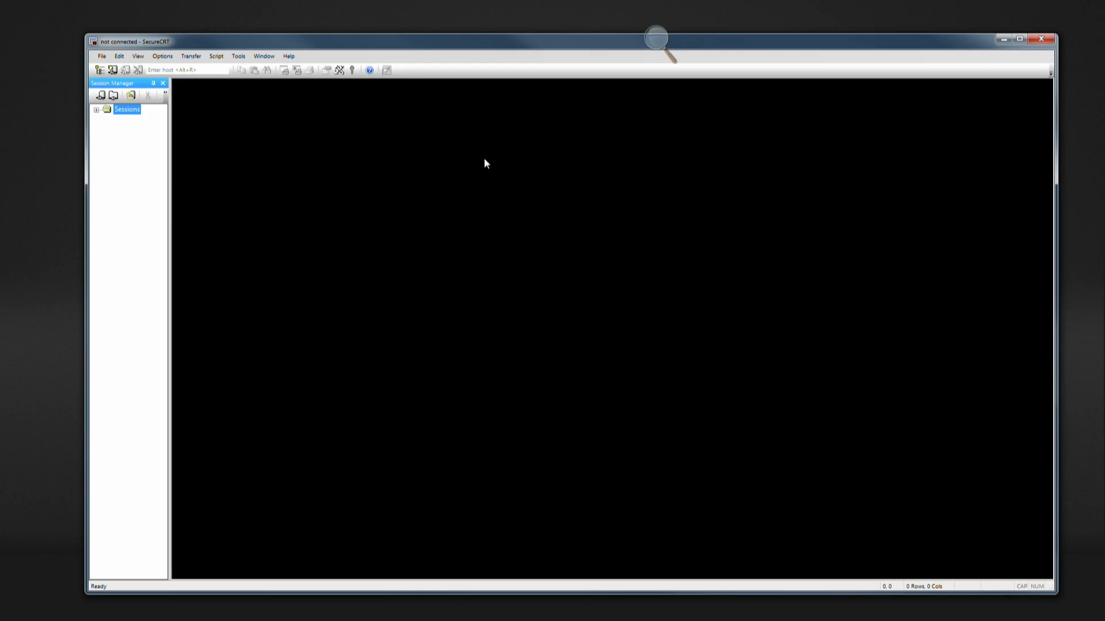
{"action": "left_click", "coordinate": [485, 159]}
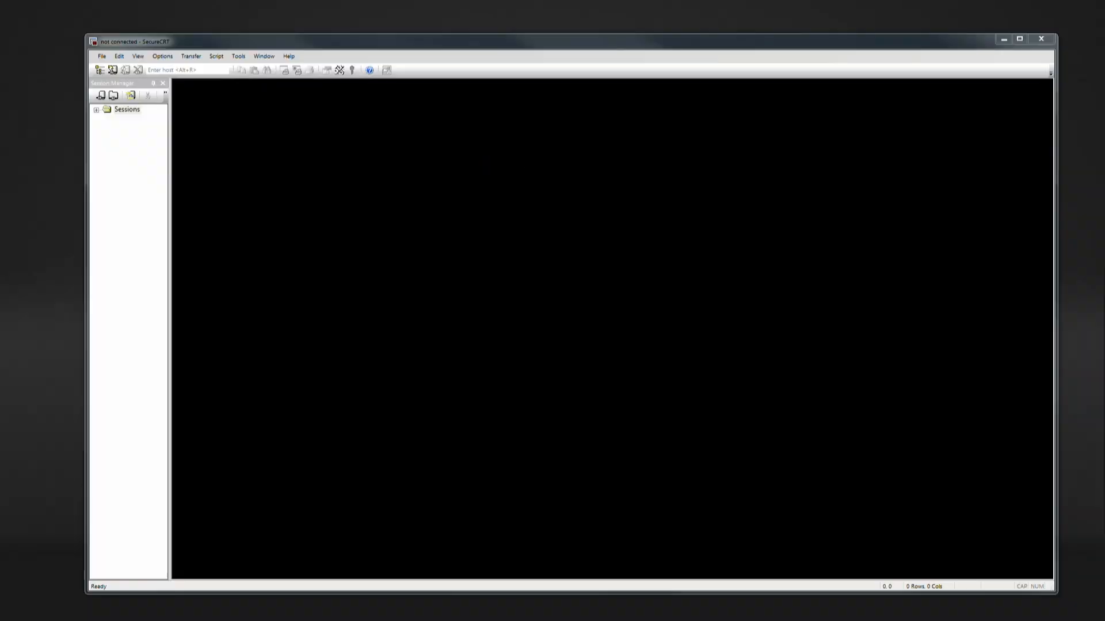
- In Windows Task Manager, include the Image Path Name column in the process list
{"action": "left_click_drag", "start_coordinate": [1104, 84], "coordinate": [505, 137]}
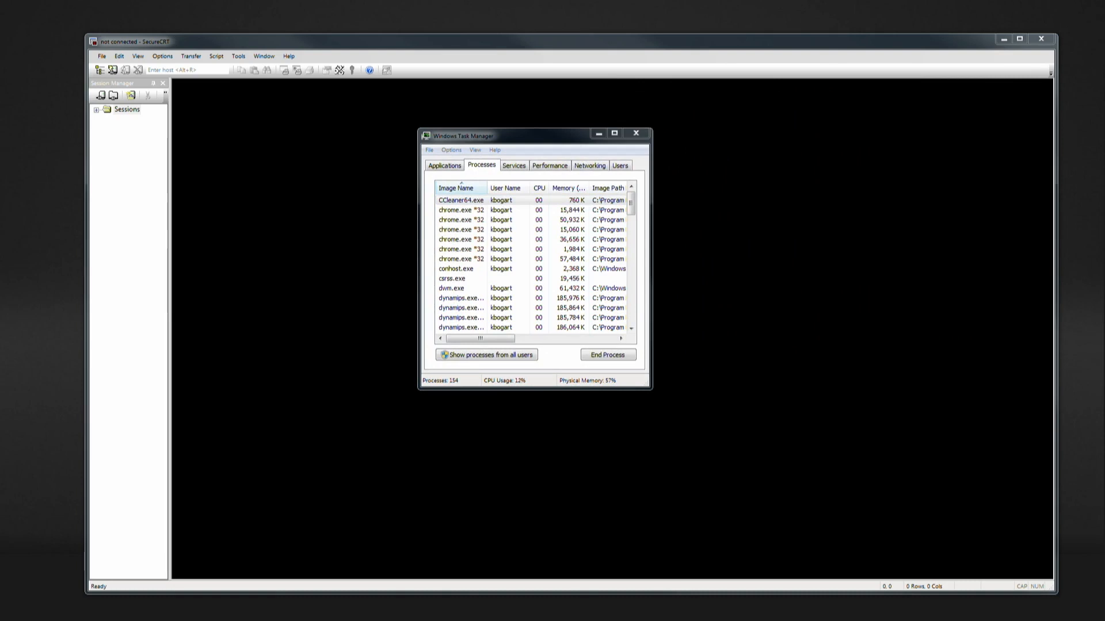
{"action": "left_click", "coordinate": [475, 141]}
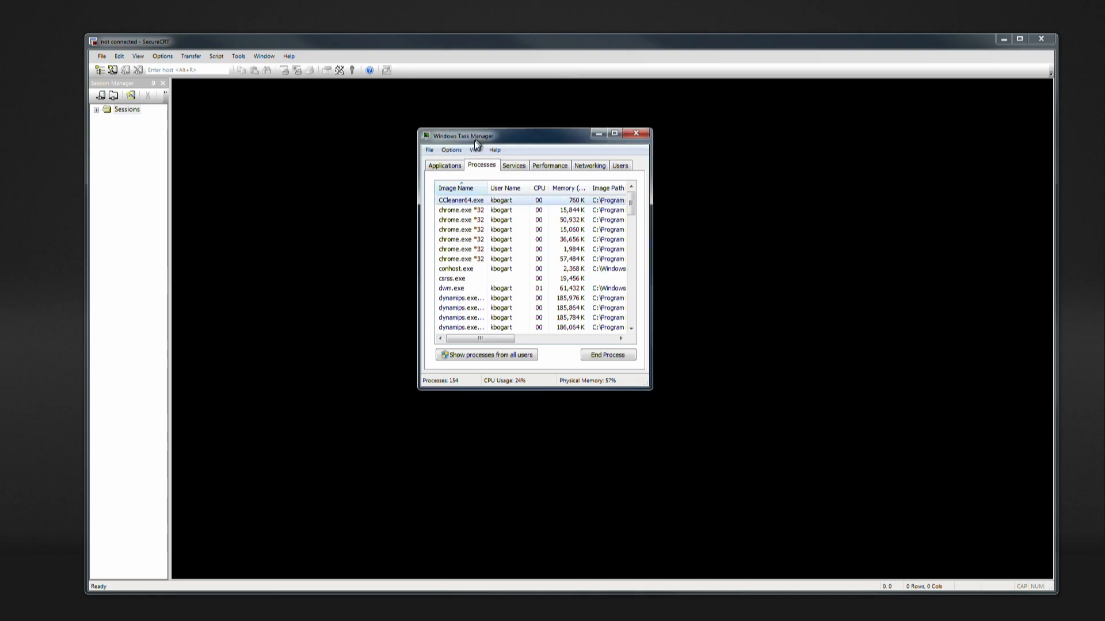
{"action": "left_click", "coordinate": [474, 150]}
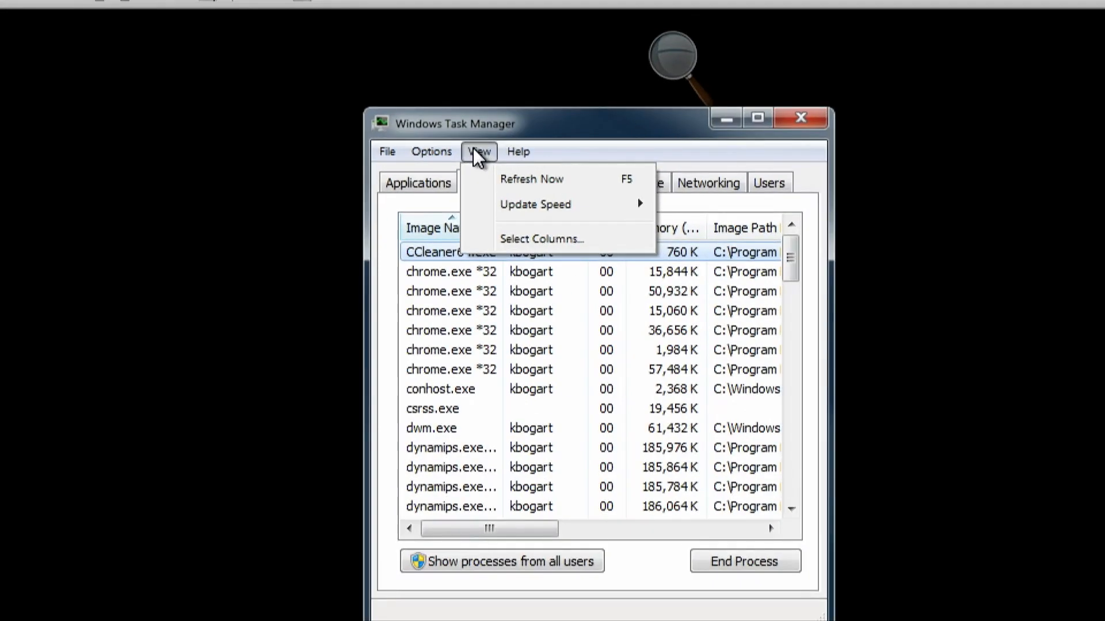
{"action": "left_click", "coordinate": [529, 240]}
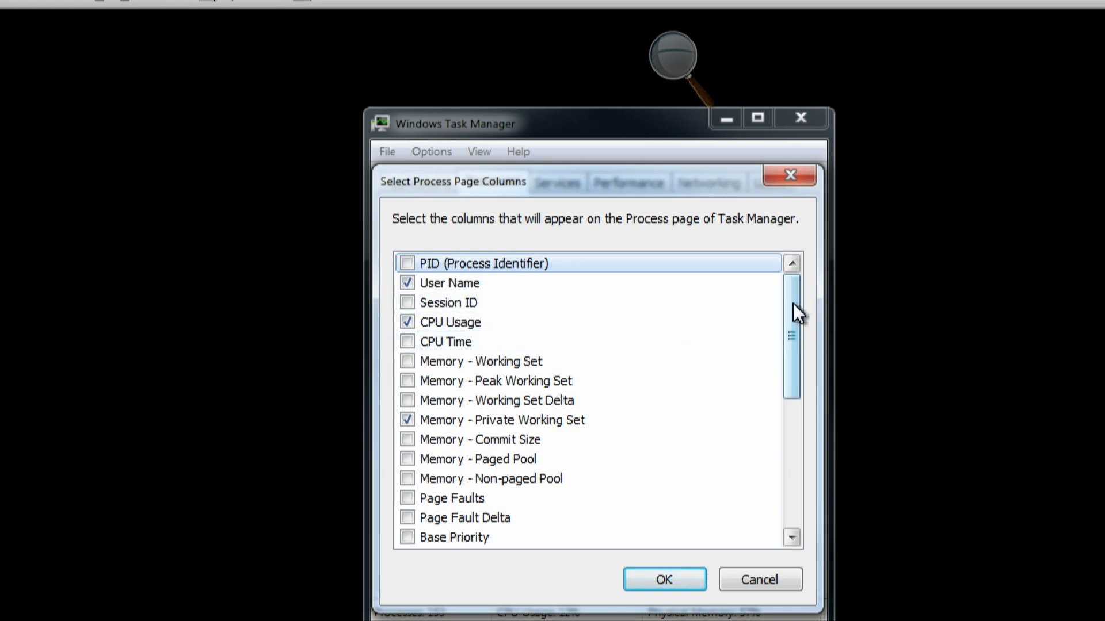
{"action": "left_click_drag", "start_coordinate": [792, 303], "coordinate": [785, 457]}
{"action": "left_click", "coordinate": [407, 459]}
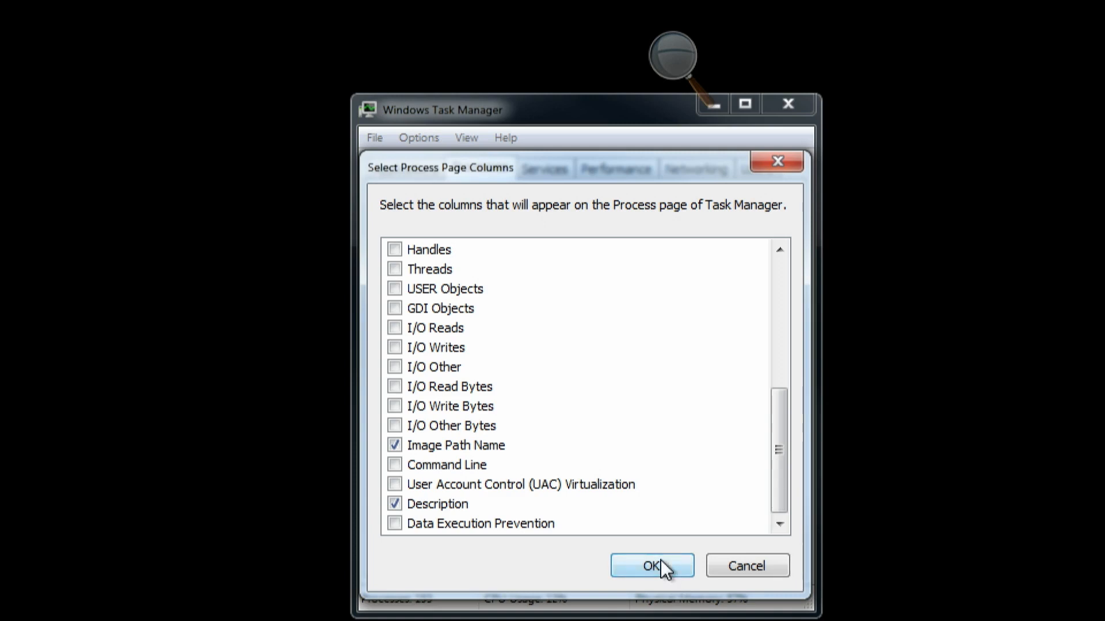
{"action": "left_click", "coordinate": [661, 561]}
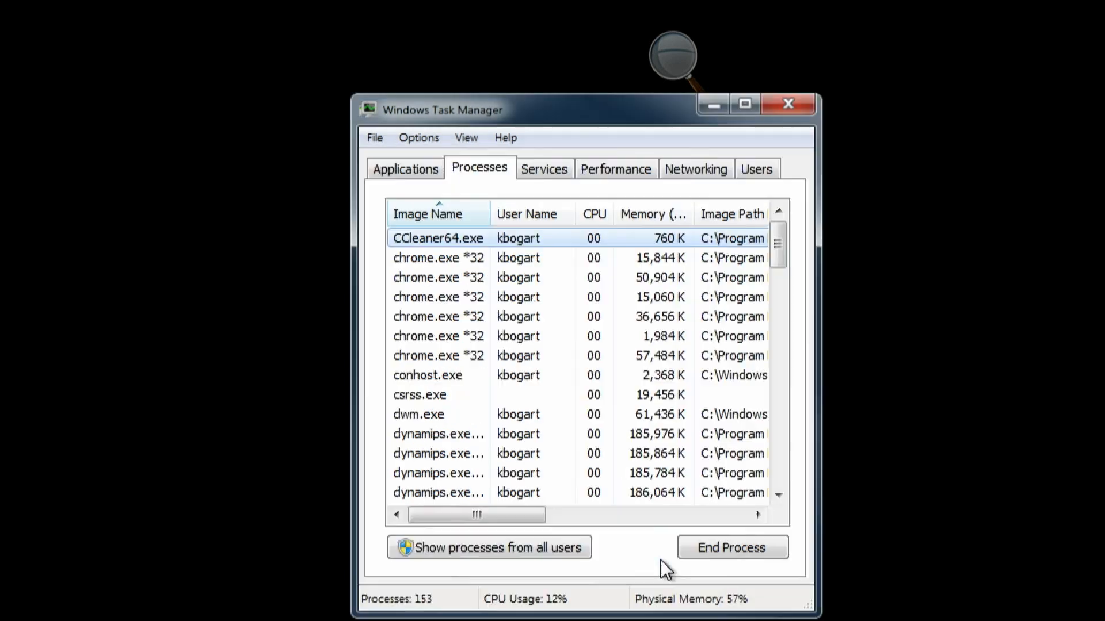
{"action": "left_click", "coordinate": [413, 140]}
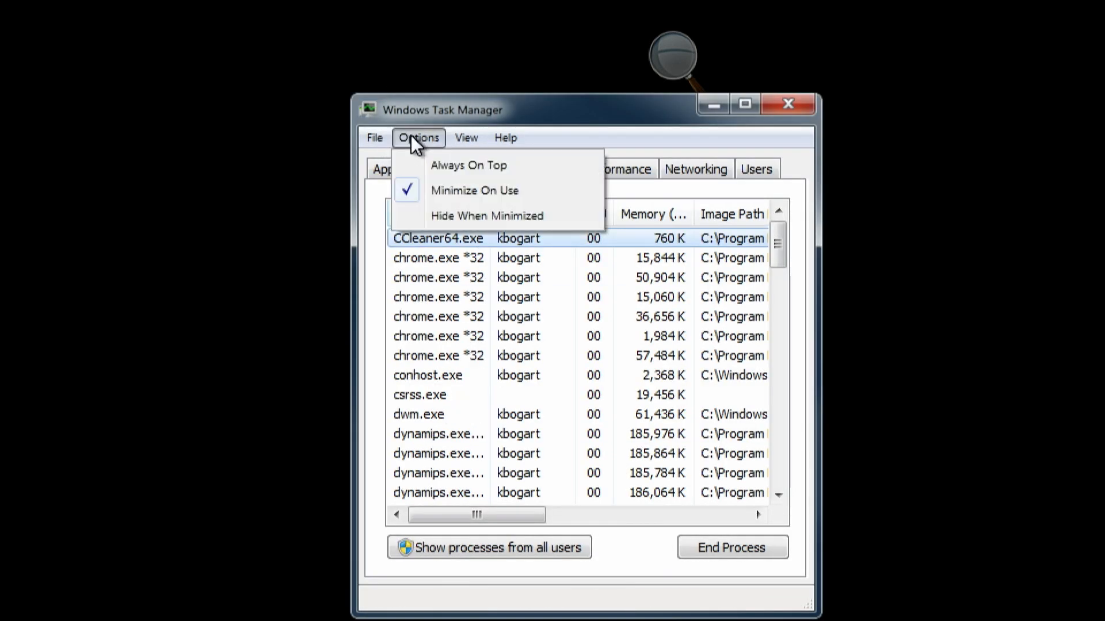
{"action": "mouse_move", "coordinate": [476, 145]}
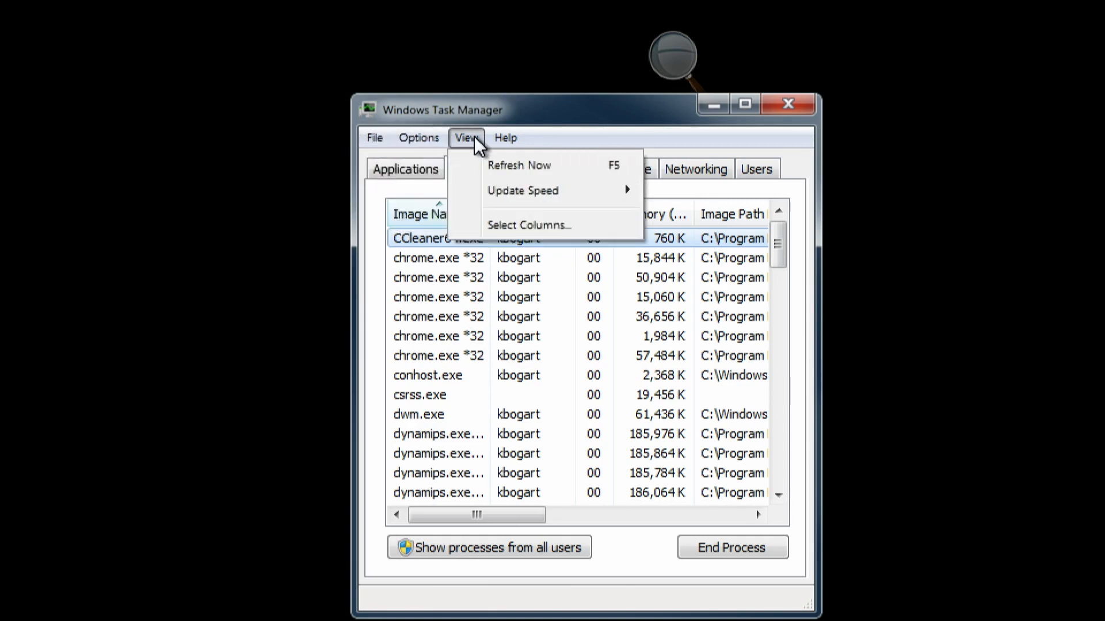
- Review the process column selection and check that Image Path Name is included
{"action": "left_click", "coordinate": [521, 229]}
{"action": "left_click_drag", "start_coordinate": [784, 296], "coordinate": [787, 460]}
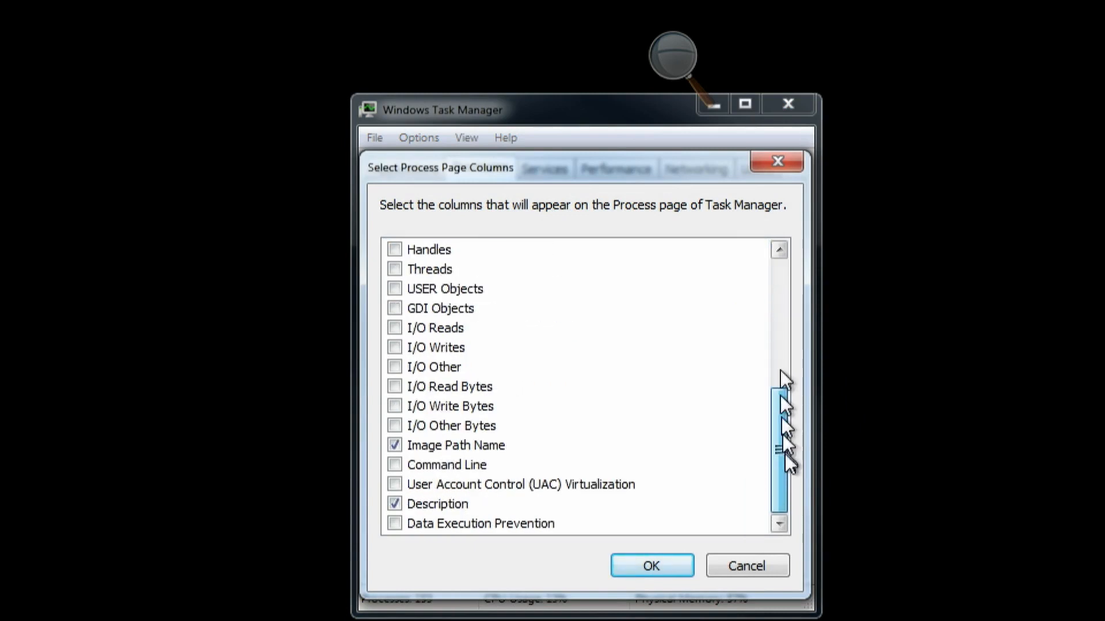
{"action": "left_click", "coordinate": [667, 566]}
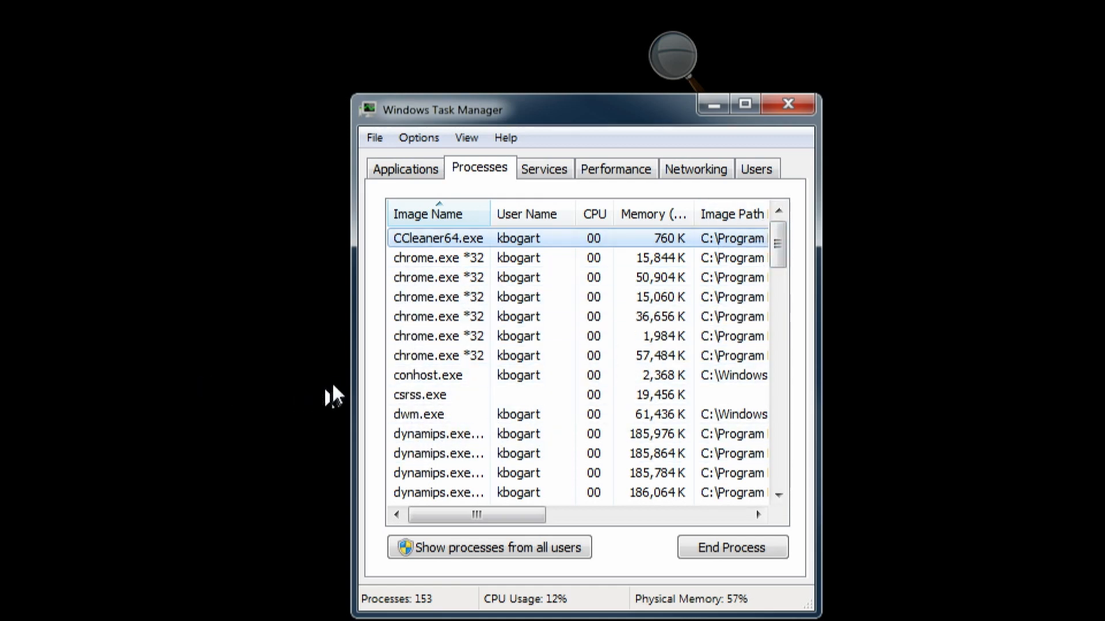
- Widen the Task Manager window and locate the SecureCRT.exe process and its full image path
{"action": "left_click_drag", "start_coordinate": [349, 382], "coordinate": [50, 382]}
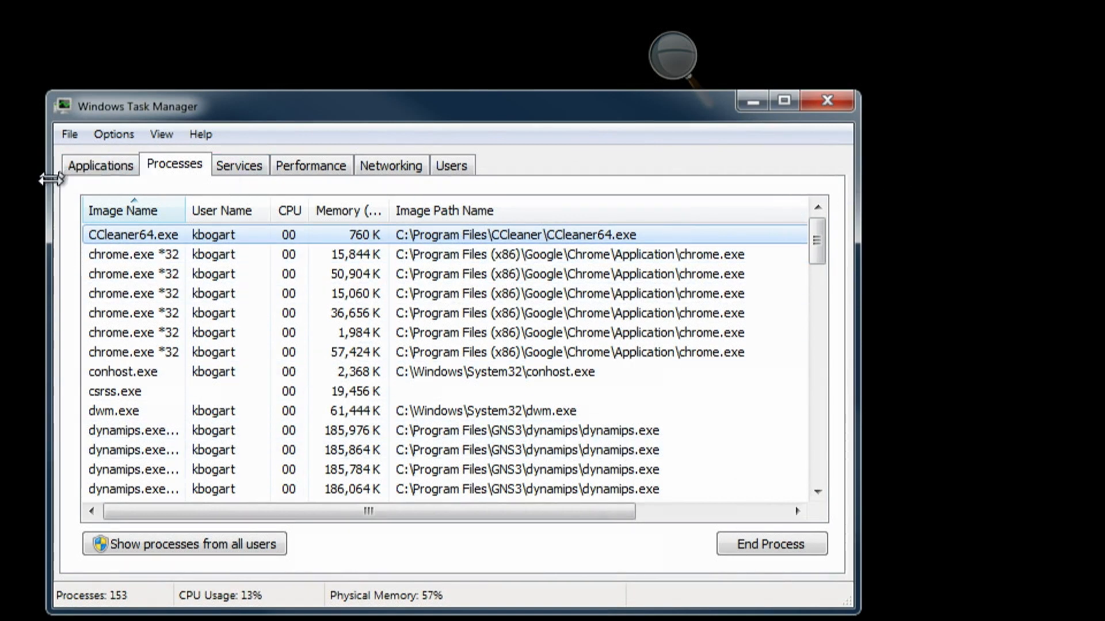
{"action": "left_click", "coordinate": [98, 209]}
{"action": "left_click", "coordinate": [99, 209]}
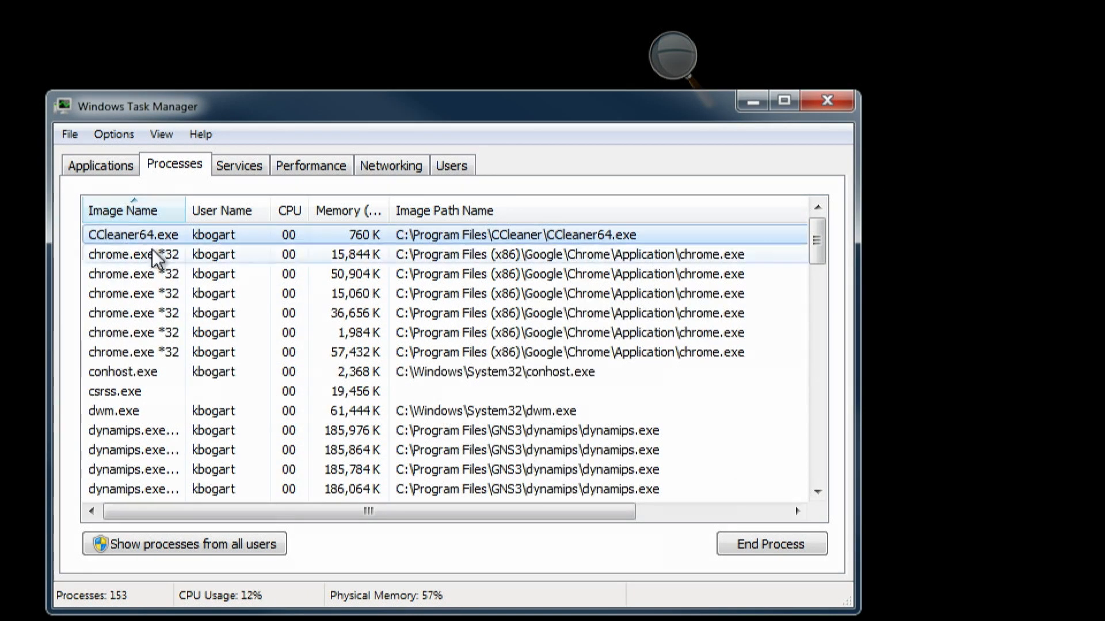
{"action": "left_click", "coordinate": [818, 460]}
{"action": "left_click", "coordinate": [818, 460]}
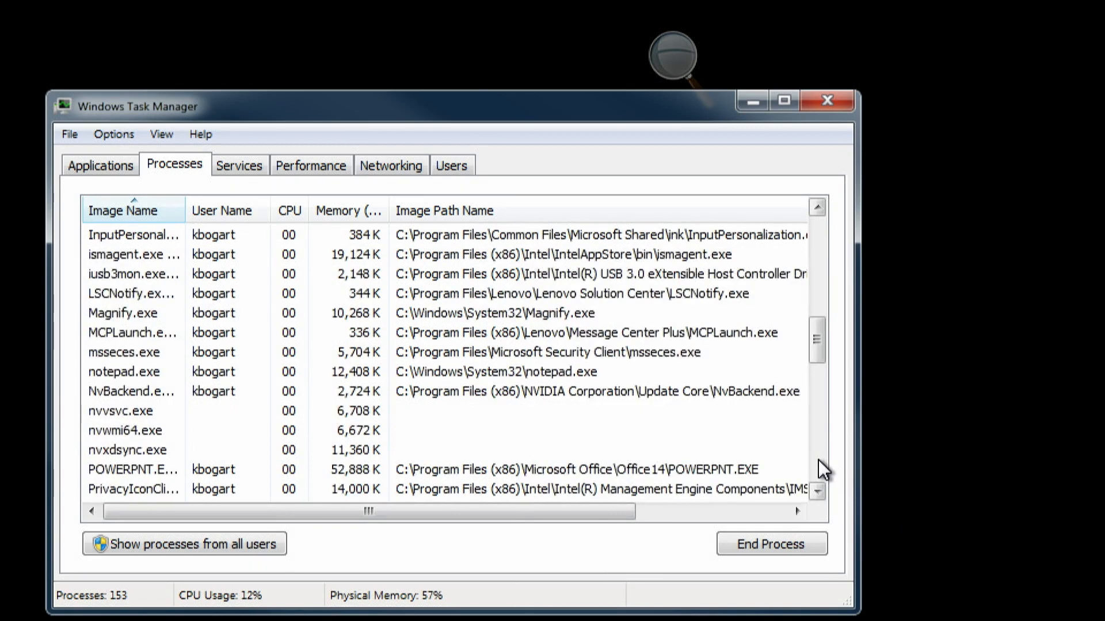
{"action": "left_click", "coordinate": [819, 460]}
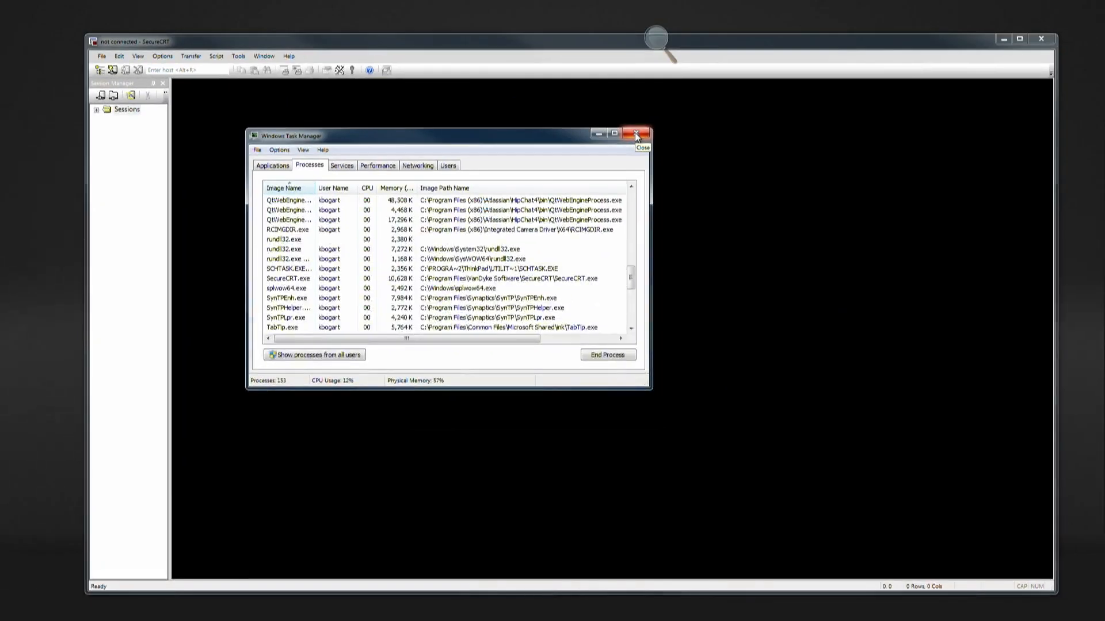
- Close Windows Task Manager and the SecureCRT window
{"action": "left_click", "coordinate": [633, 137]}
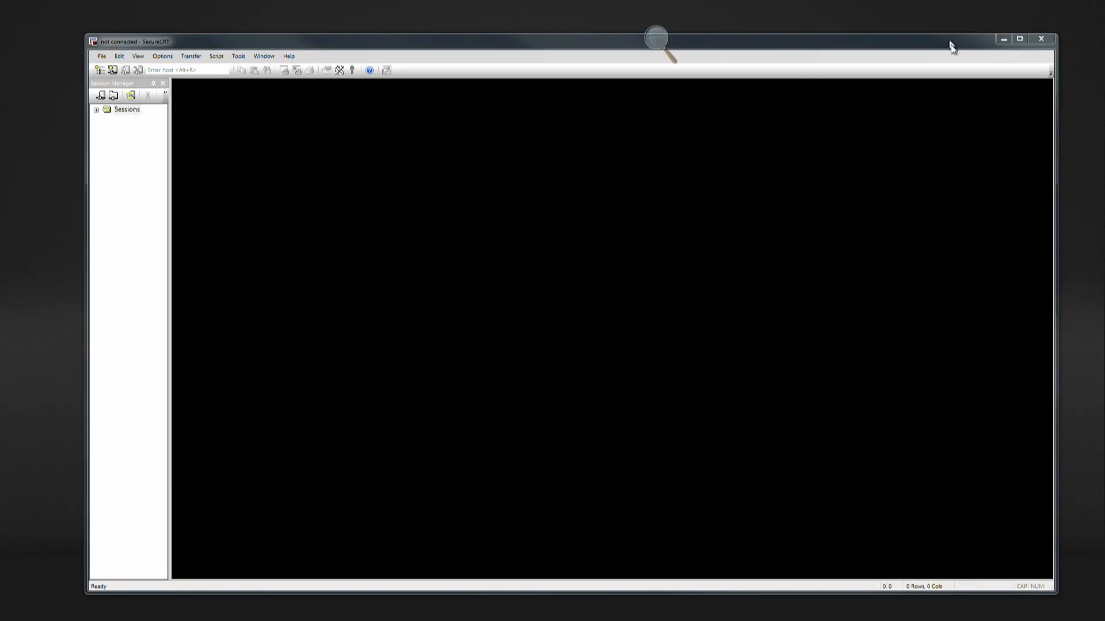
{"action": "left_click", "coordinate": [1036, 40]}
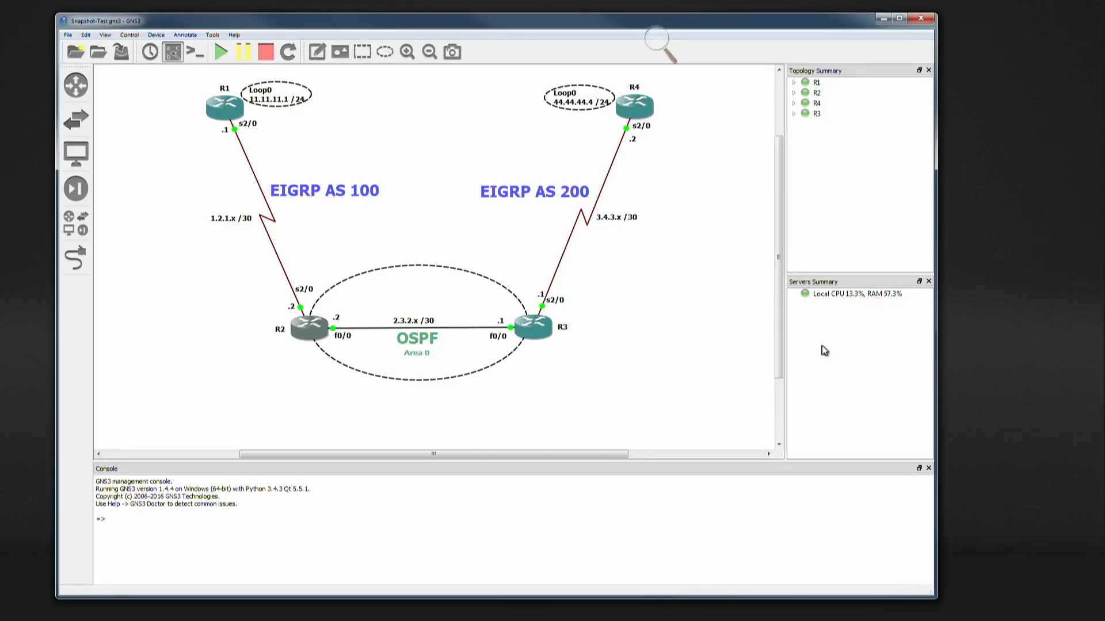
- In the GNS3 general preferences, edit the Telnet console application command and choose the predefined SecureCRT command
{"action": "left_click", "coordinate": [86, 35]}
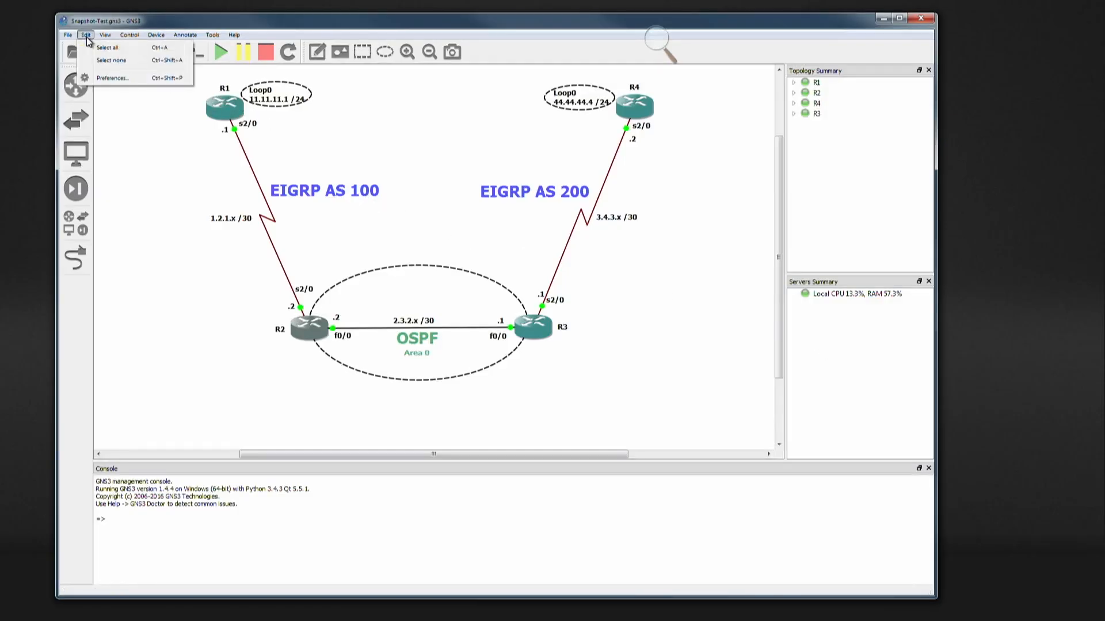
{"action": "left_click", "coordinate": [104, 78]}
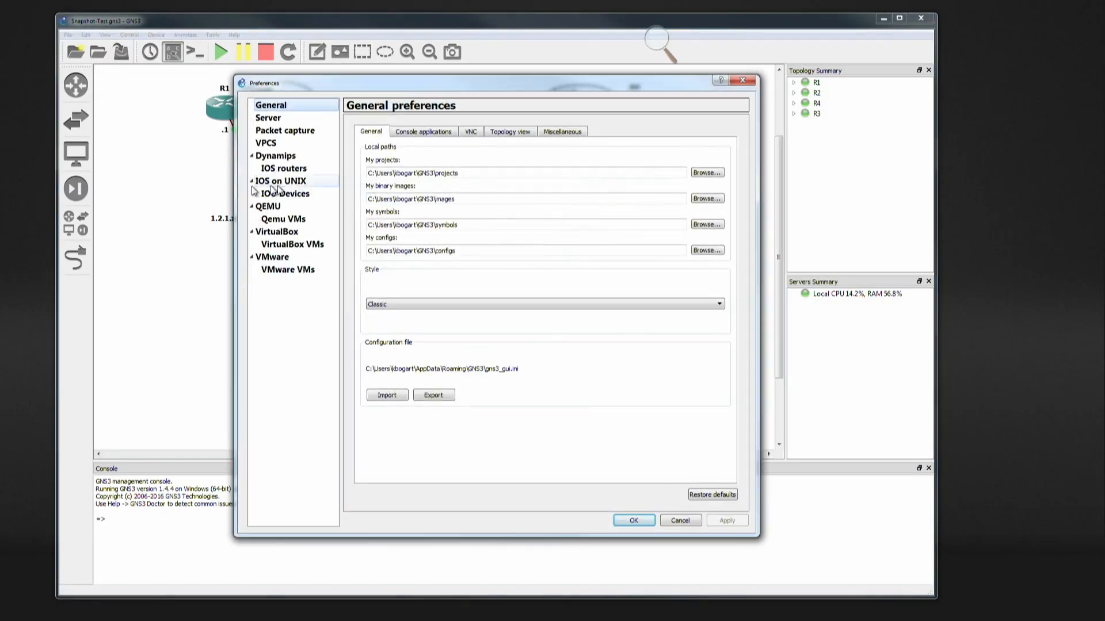
{"action": "left_click", "coordinate": [422, 134]}
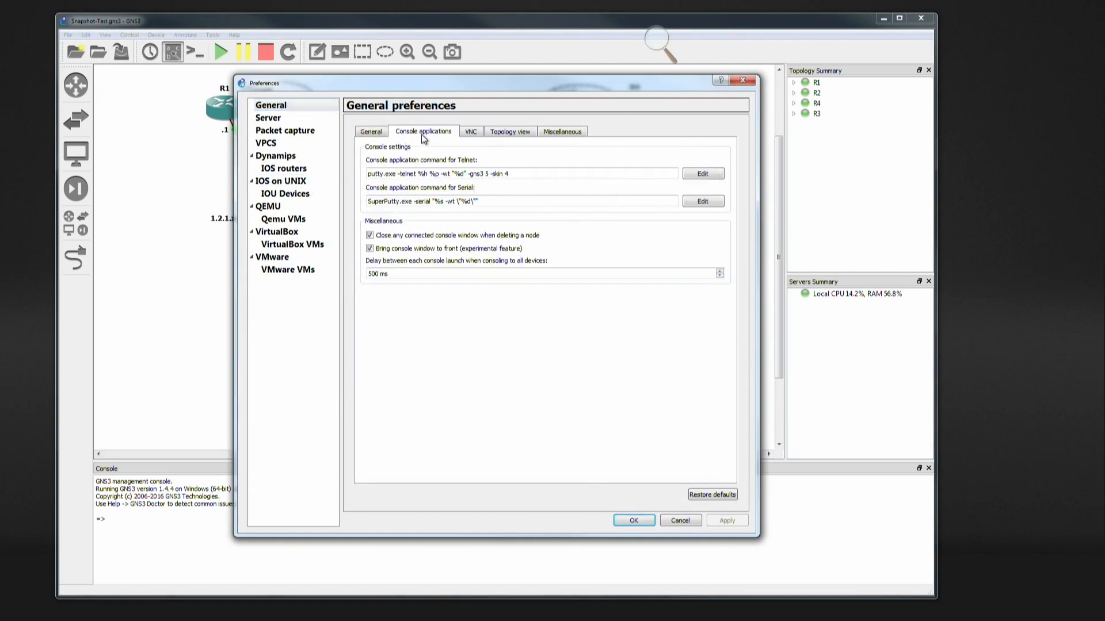
{"action": "left_click", "coordinate": [703, 175]}
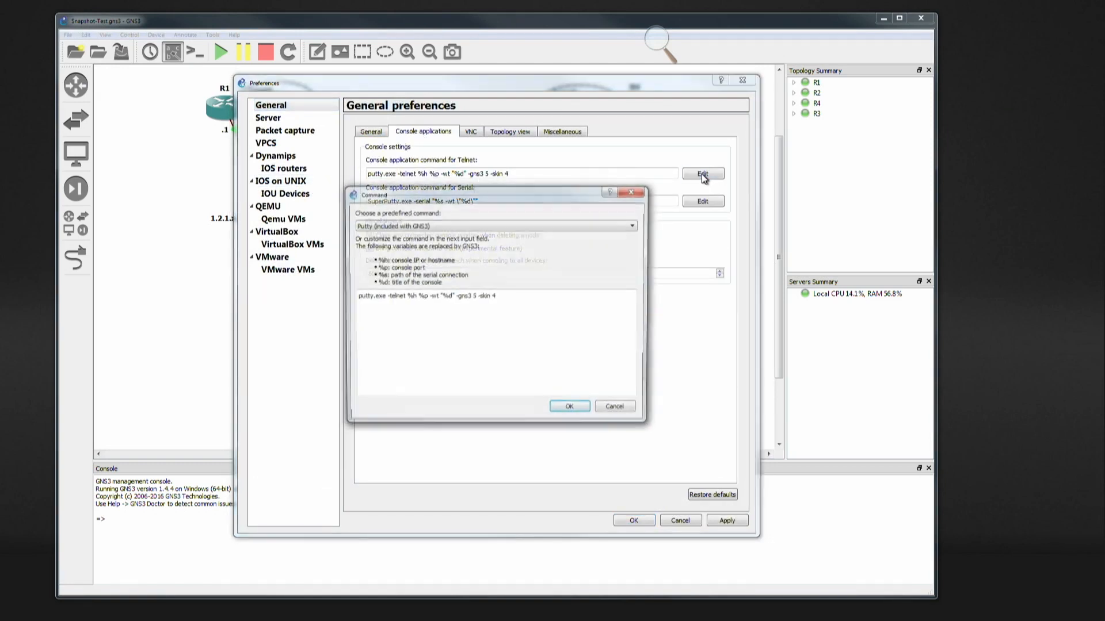
{"action": "left_click", "coordinate": [403, 225]}
{"action": "left_click", "coordinate": [366, 271]}
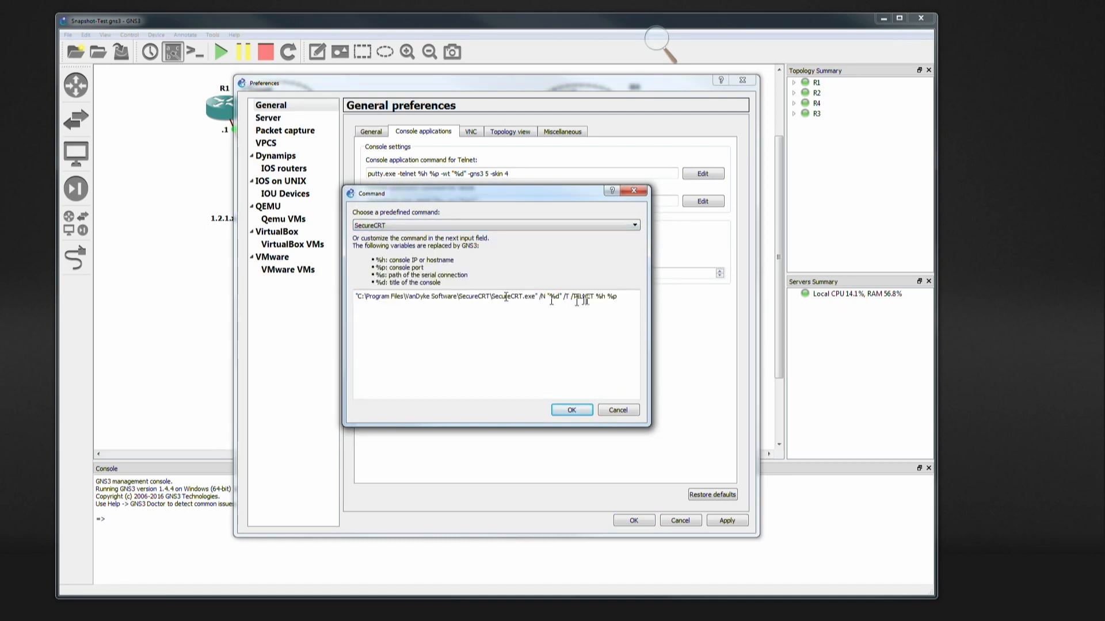
- Replace the command text with "C:\Program Files\VanDyke Software\SecureCRT\SecureCRT.exe", copied with its quotes from the Notepad notes
{"action": "left_click_drag", "start_coordinate": [630, 299], "coordinate": [329, 300]}
{"action": "key", "text": "BackSpace"}
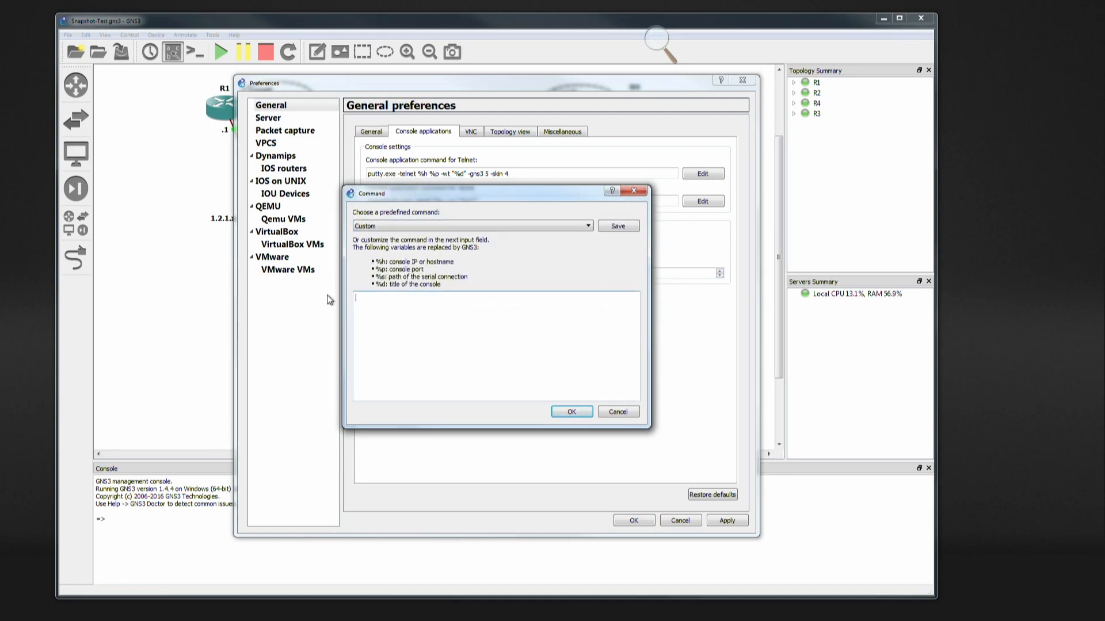
{"action": "key", "text": "alt+Tab"}
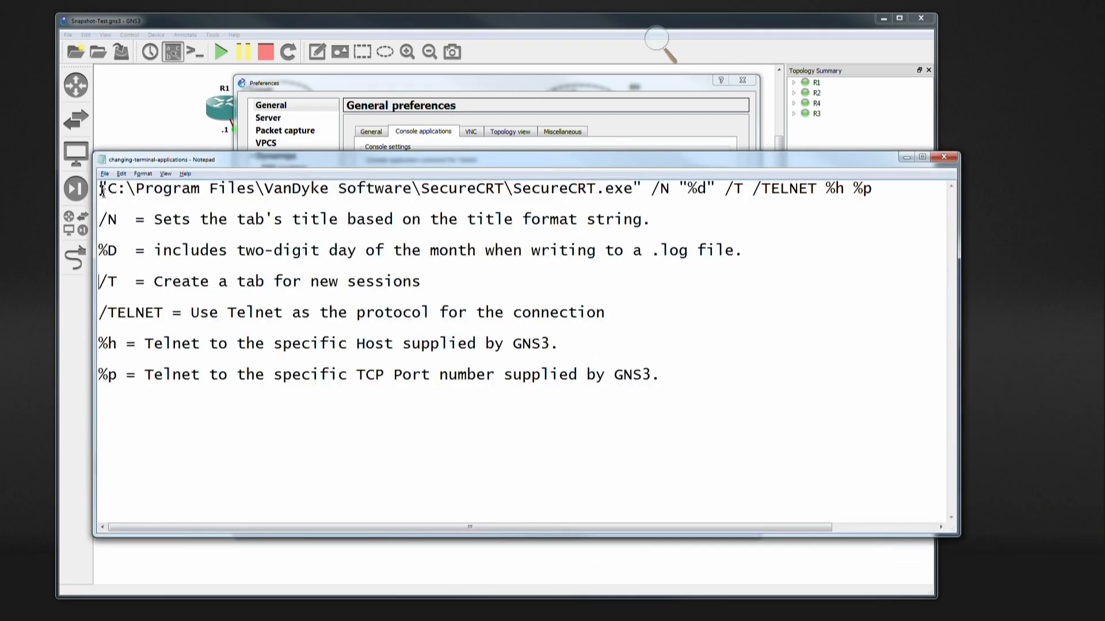
{"action": "left_click_drag", "start_coordinate": [101, 187], "coordinate": [636, 194]}
{"action": "key", "text": "ctrl+c"}
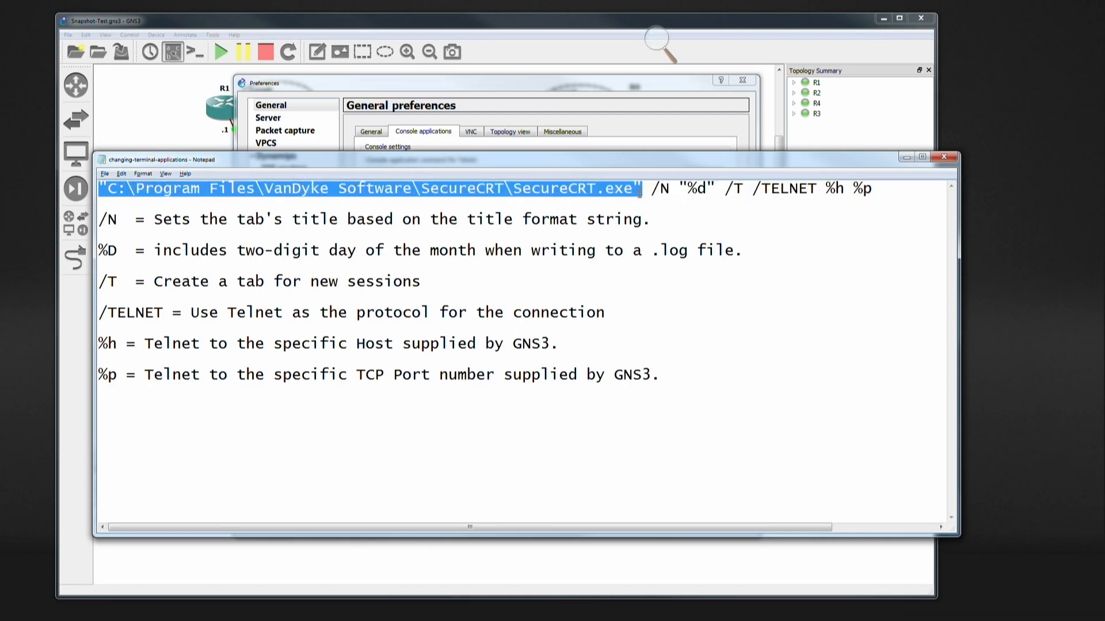
{"action": "key", "text": "alt+Tab"}
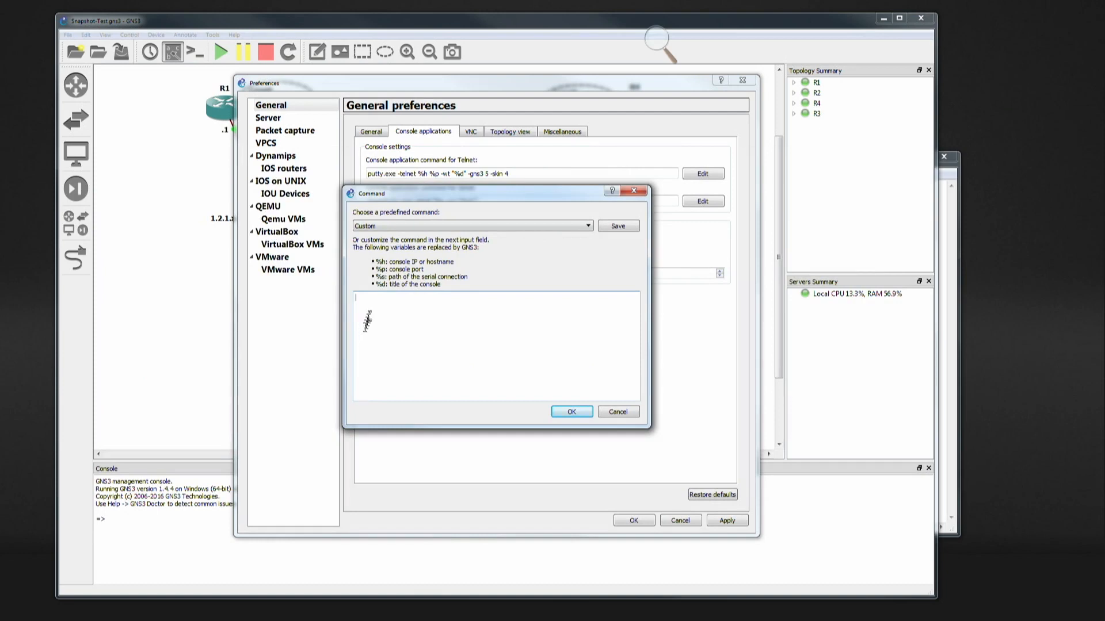
{"action": "key", "text": "ctrl+v"}
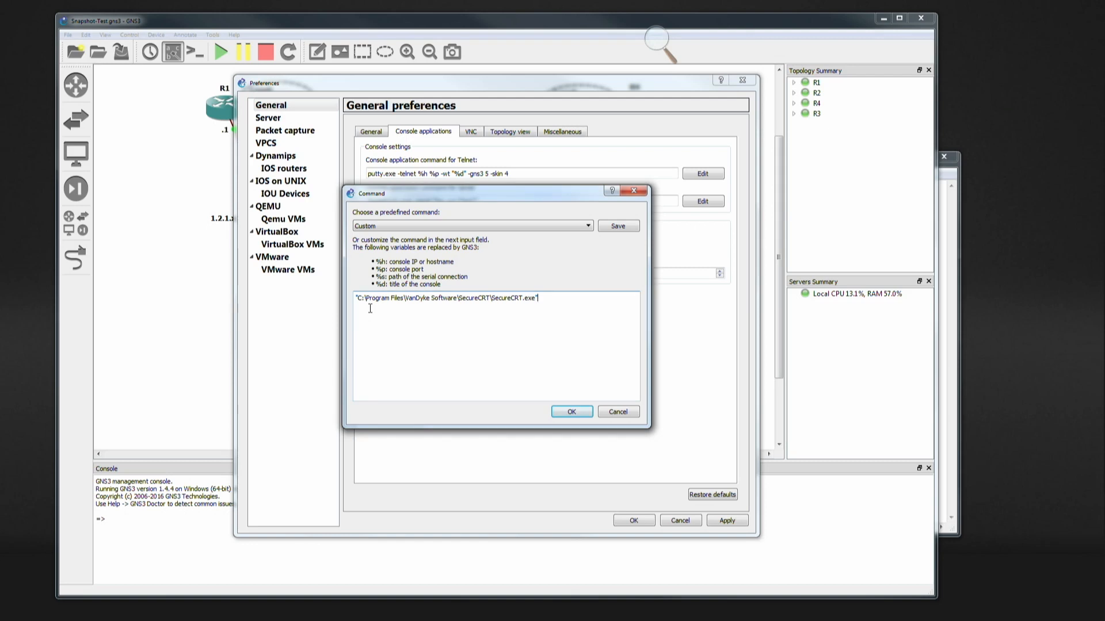
- Copy the arguments /N "%d" /T /TELNET %h %p from the Notepad notes and append them after the SecureCRT path
{"action": "key", "text": "alt+Tab"}
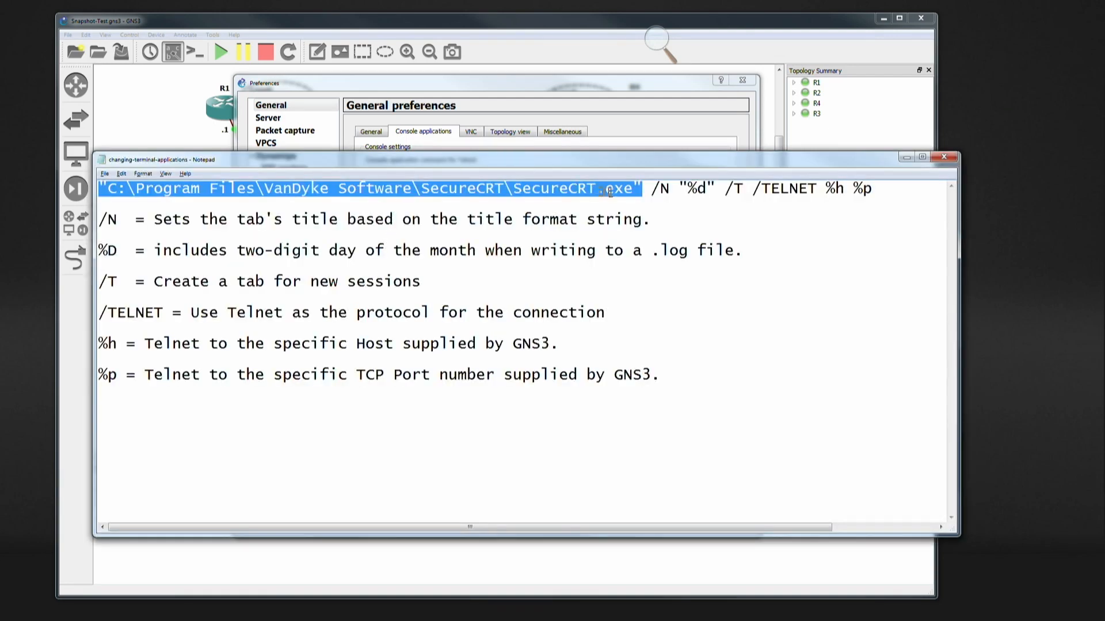
{"action": "left_click", "coordinate": [653, 189]}
{"action": "left_click_drag", "start_coordinate": [651, 188], "coordinate": [871, 188]}
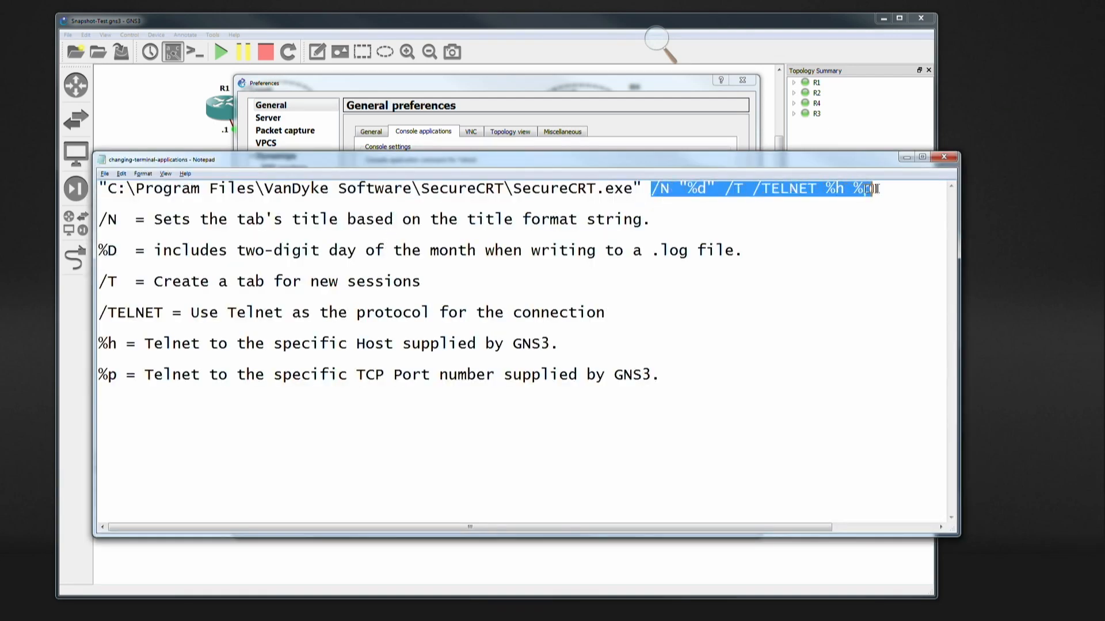
{"action": "left_click", "coordinate": [869, 226]}
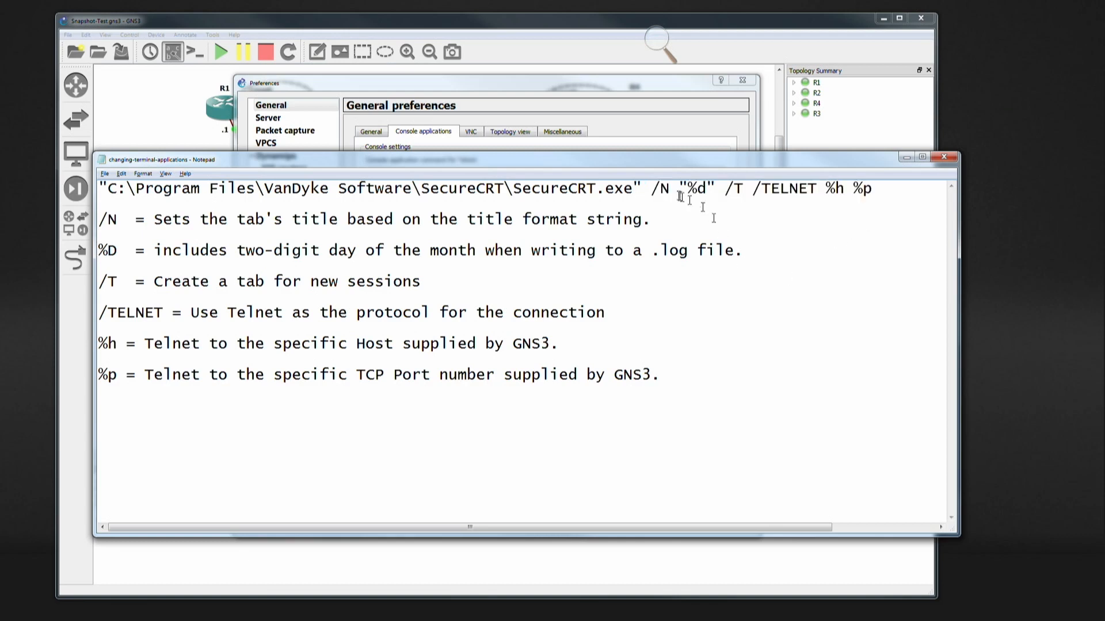
{"action": "left_click_drag", "start_coordinate": [652, 189], "coordinate": [871, 190]}
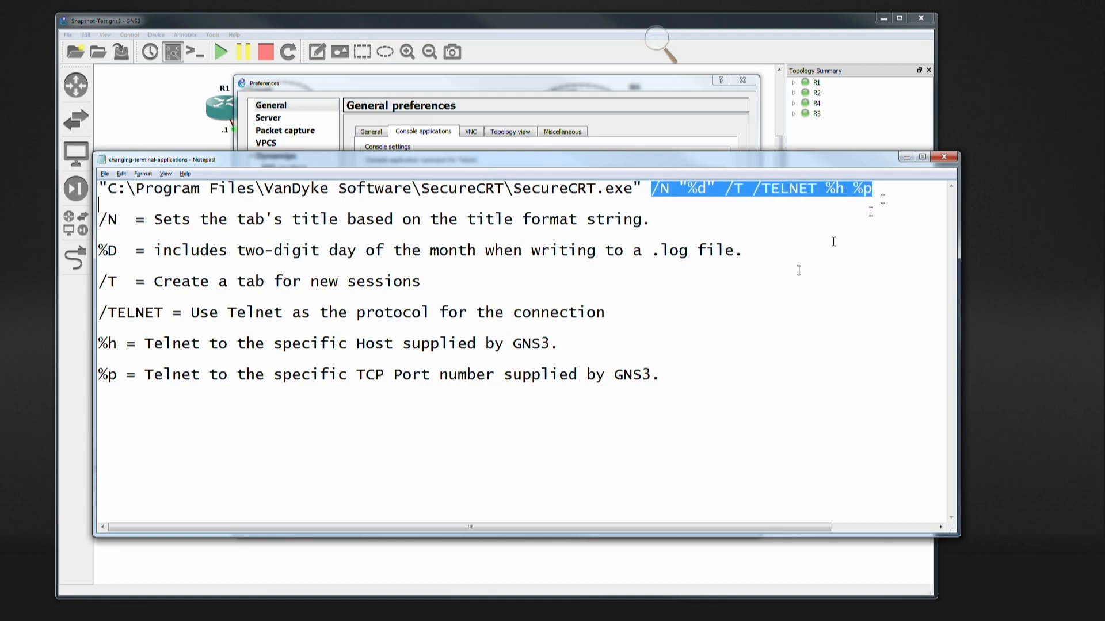
{"action": "left_click", "coordinate": [660, 375]}
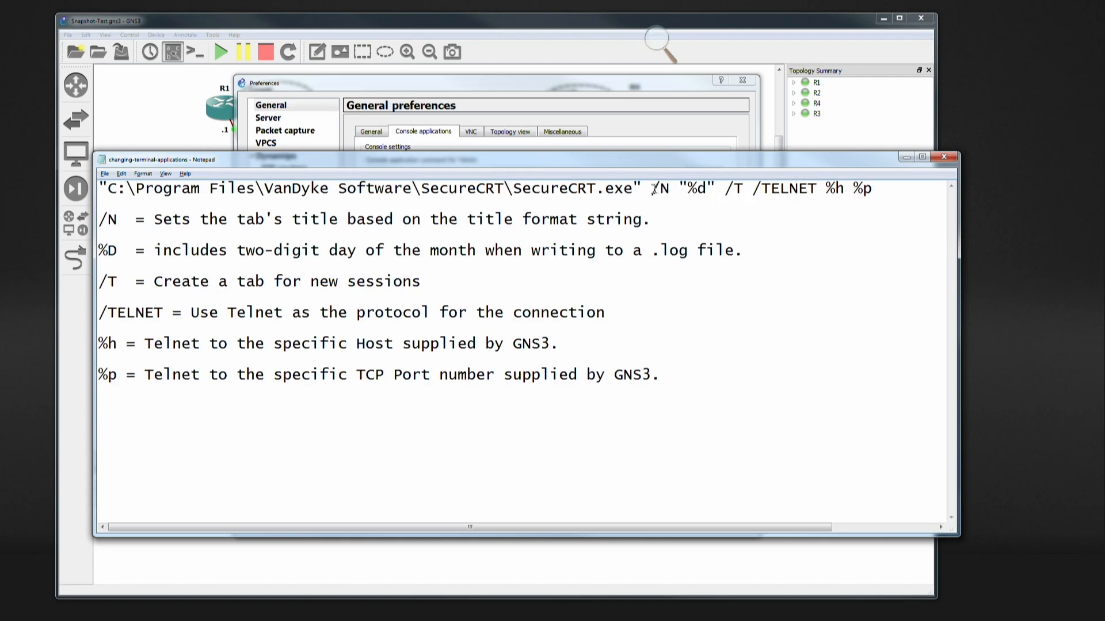
{"action": "left_click_drag", "start_coordinate": [654, 188], "coordinate": [871, 187]}
{"action": "key", "text": "ctrl+c"}
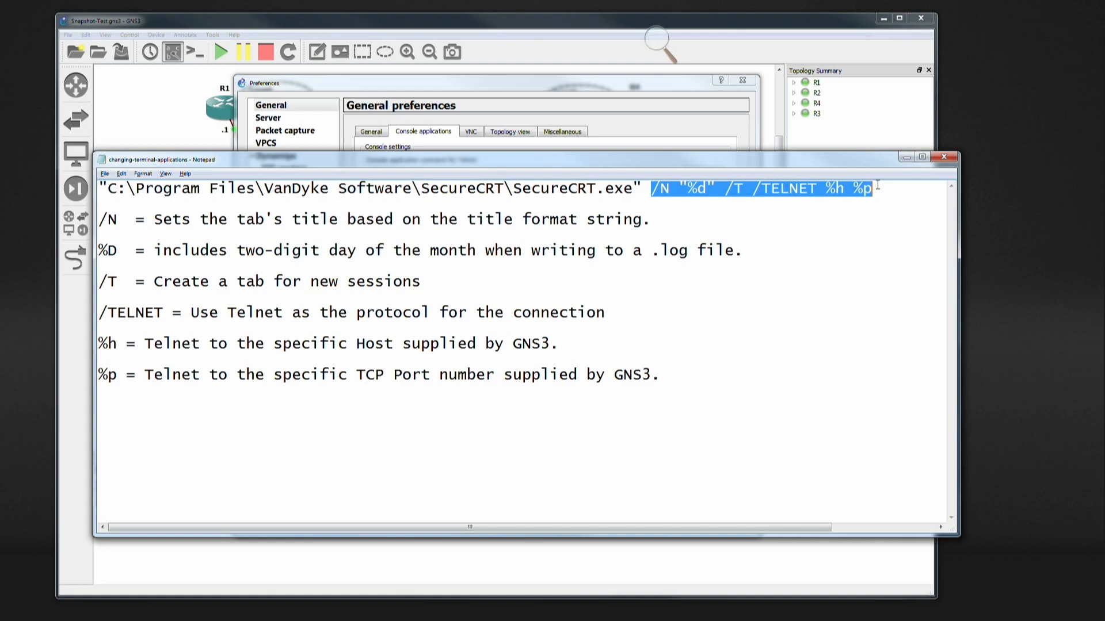
{"action": "key", "text": "alt+Tab"}
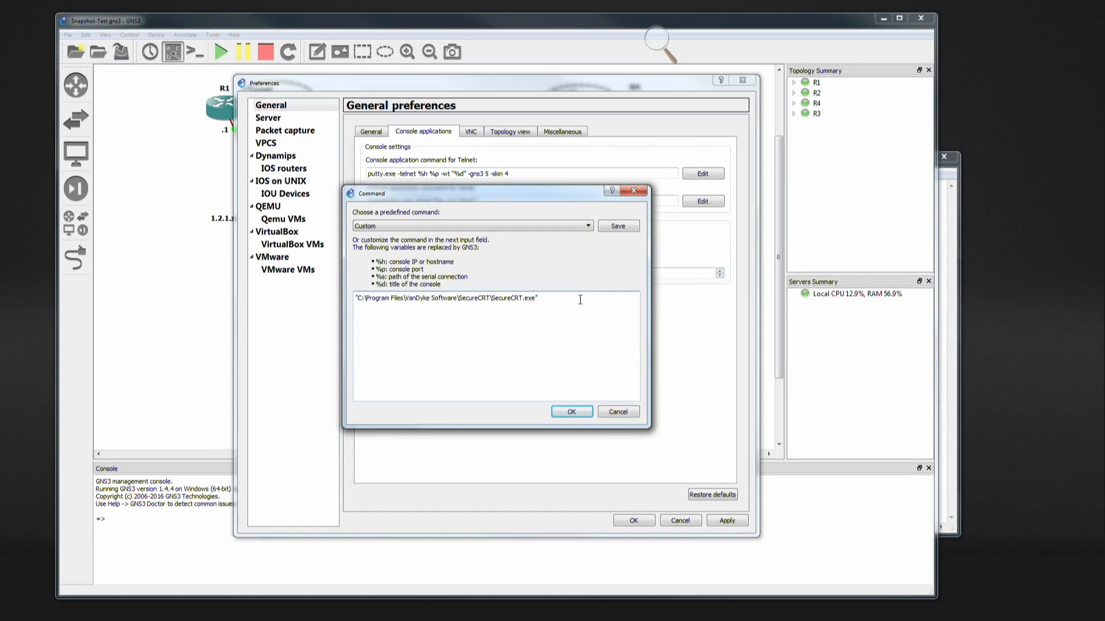
{"action": "key", "text": "ctrl+v"}
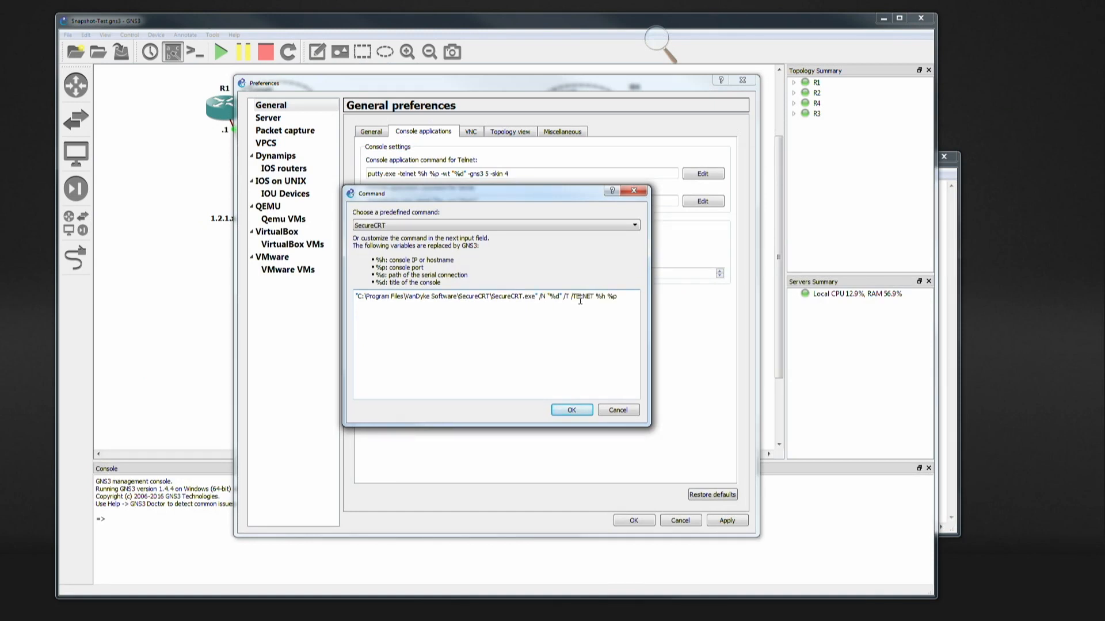
- Accept the SecureCRT Telnet command, then apply the GNS3 preferences and close them
{"action": "left_click", "coordinate": [570, 410]}
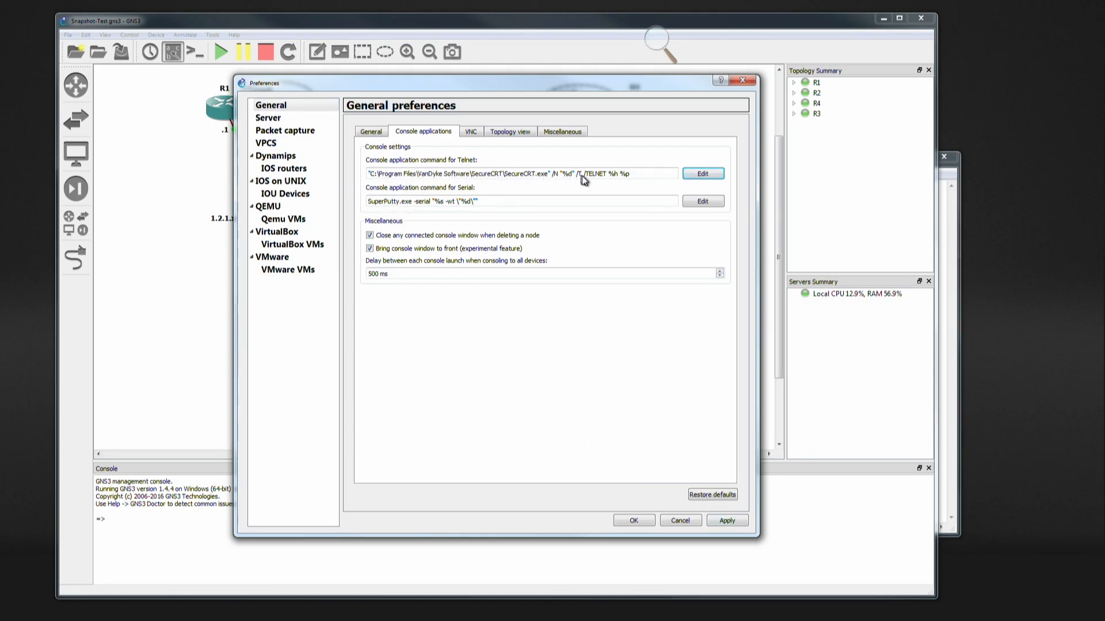
{"action": "left_click", "coordinate": [727, 520]}
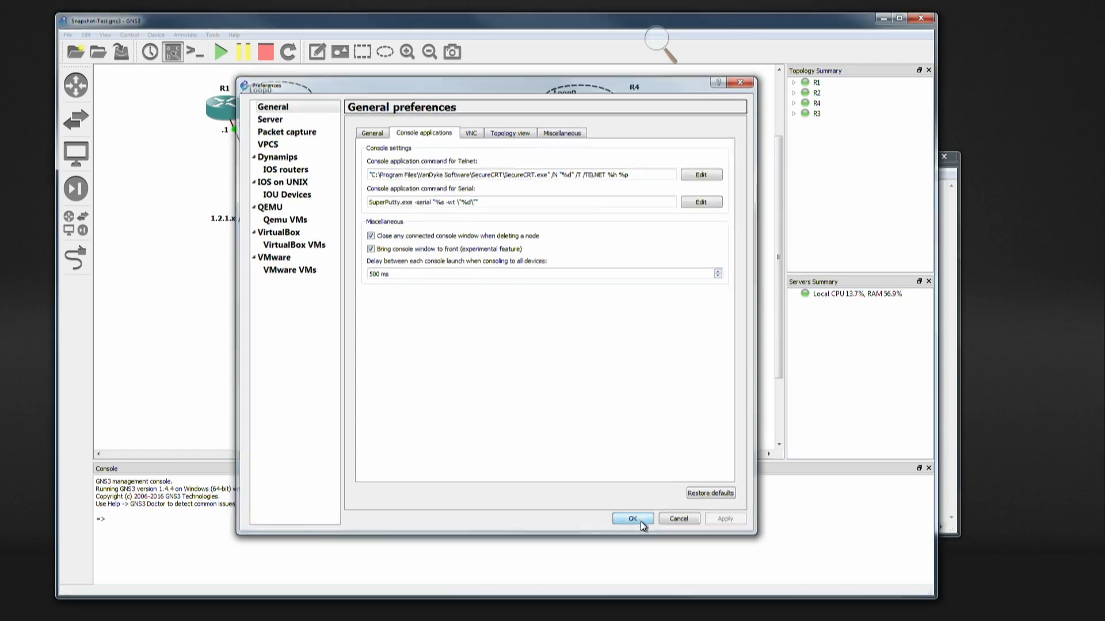
{"action": "left_click", "coordinate": [641, 523]}
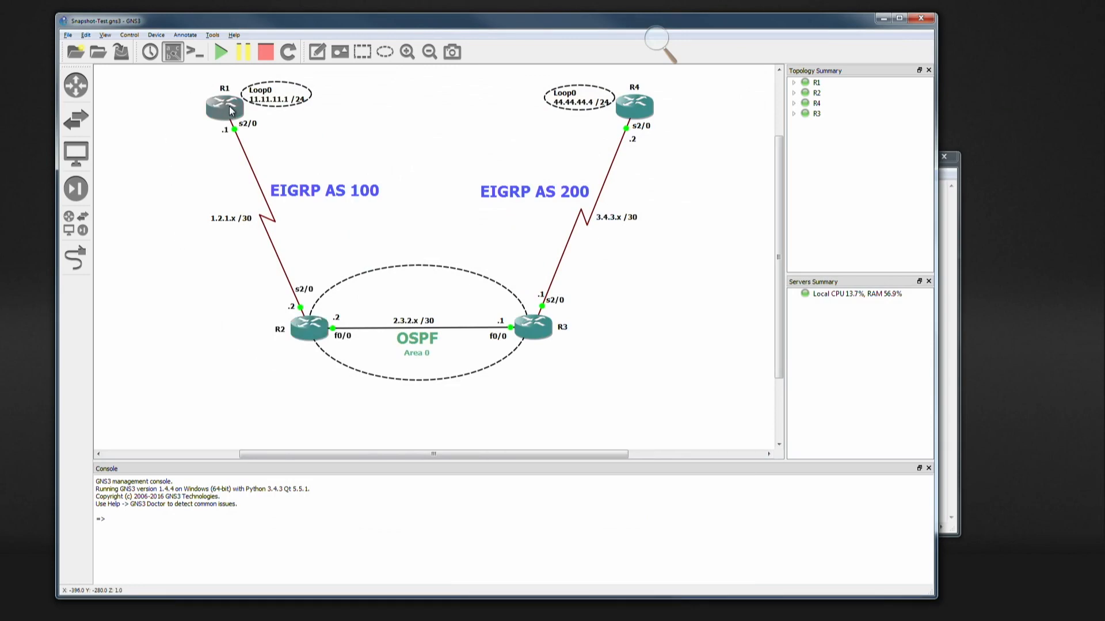
- Open the consoles of routers R1, R2, R3 and R4 from the GNS3 topology in SecureCRT
{"action": "double_click", "coordinate": [231, 111]}
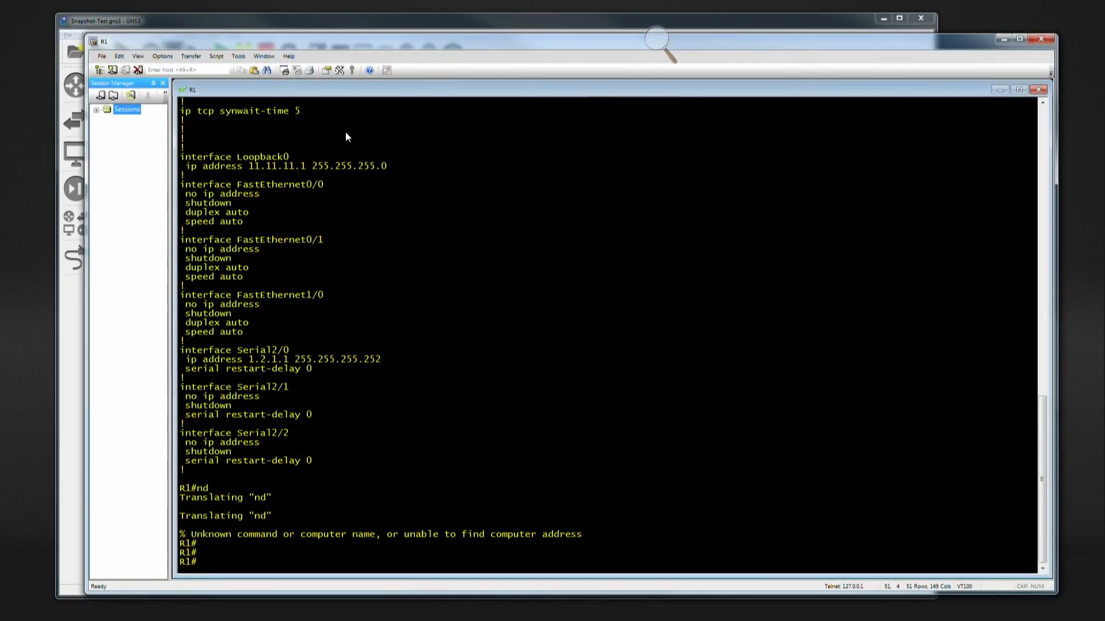
{"action": "key", "text": "alt+Tab"}
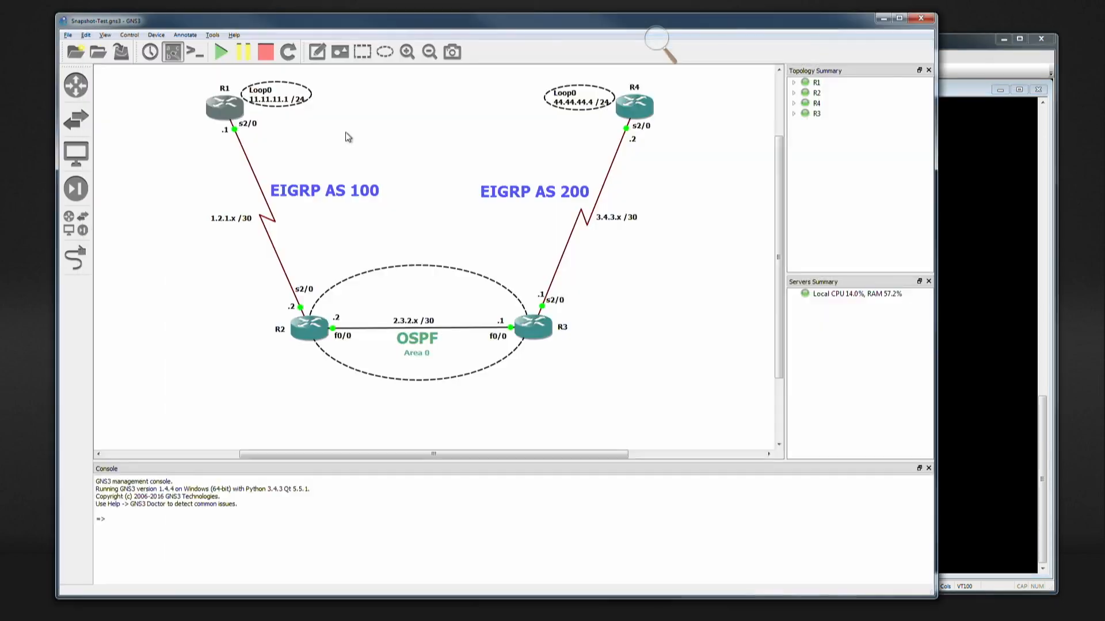
{"action": "double_click", "coordinate": [309, 329]}
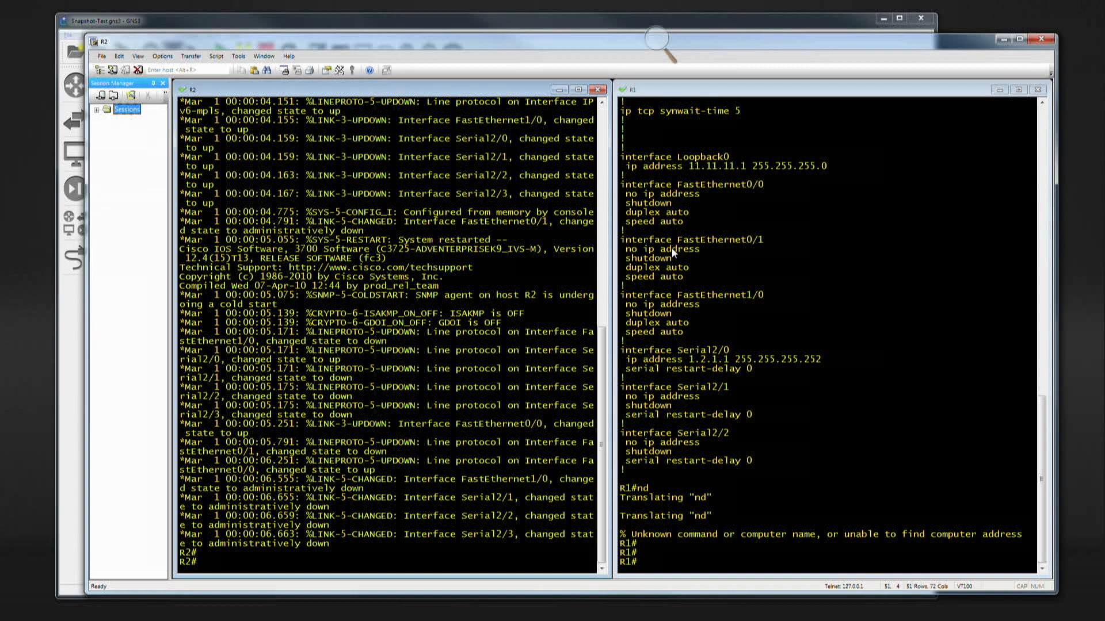
{"action": "key", "text": "alt+Tab"}
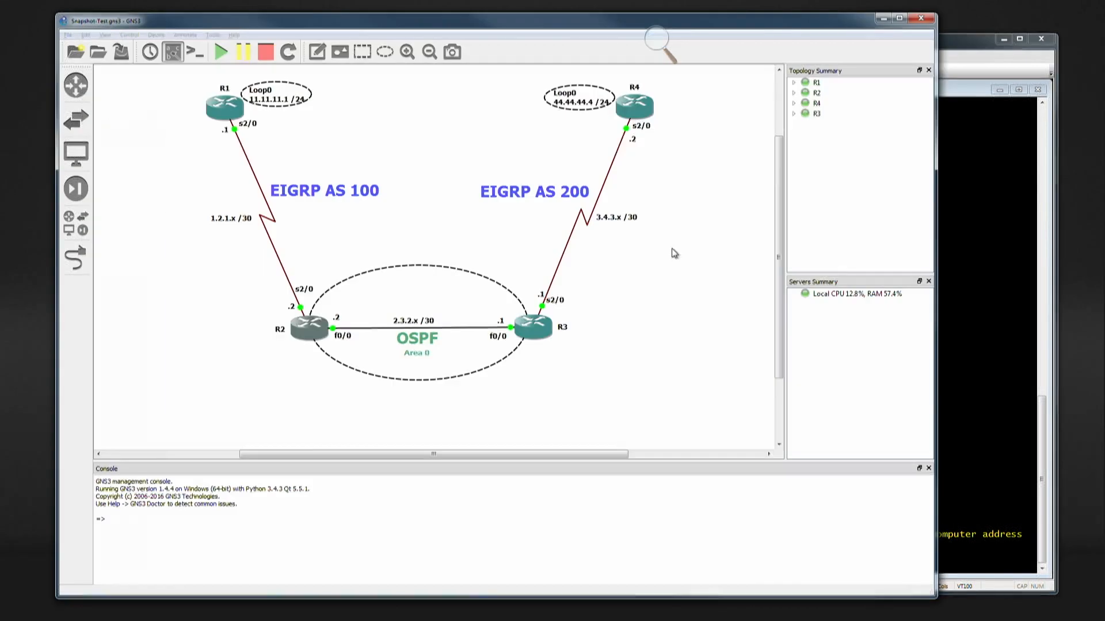
{"action": "double_click", "coordinate": [543, 323]}
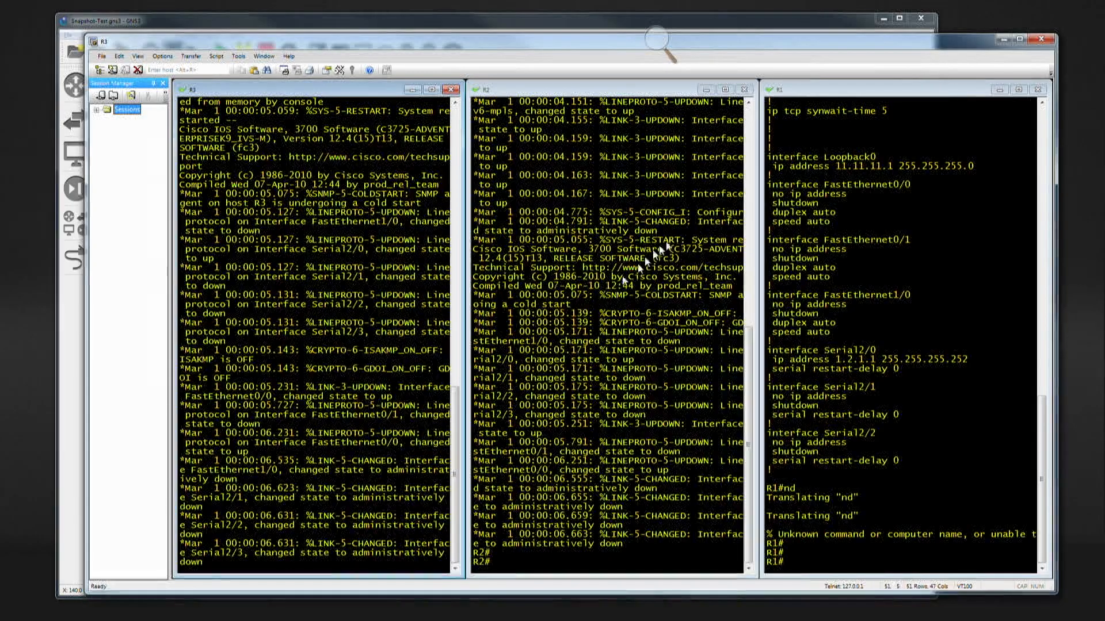
{"action": "key", "text": "alt+Tab"}
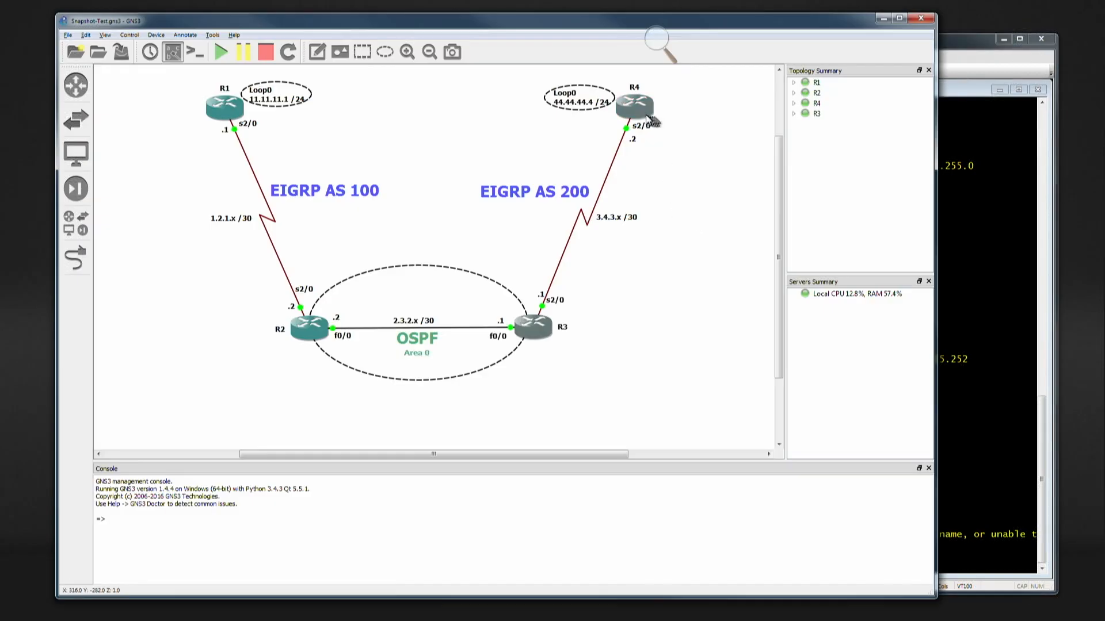
{"action": "key", "text": "alt+Tab"}
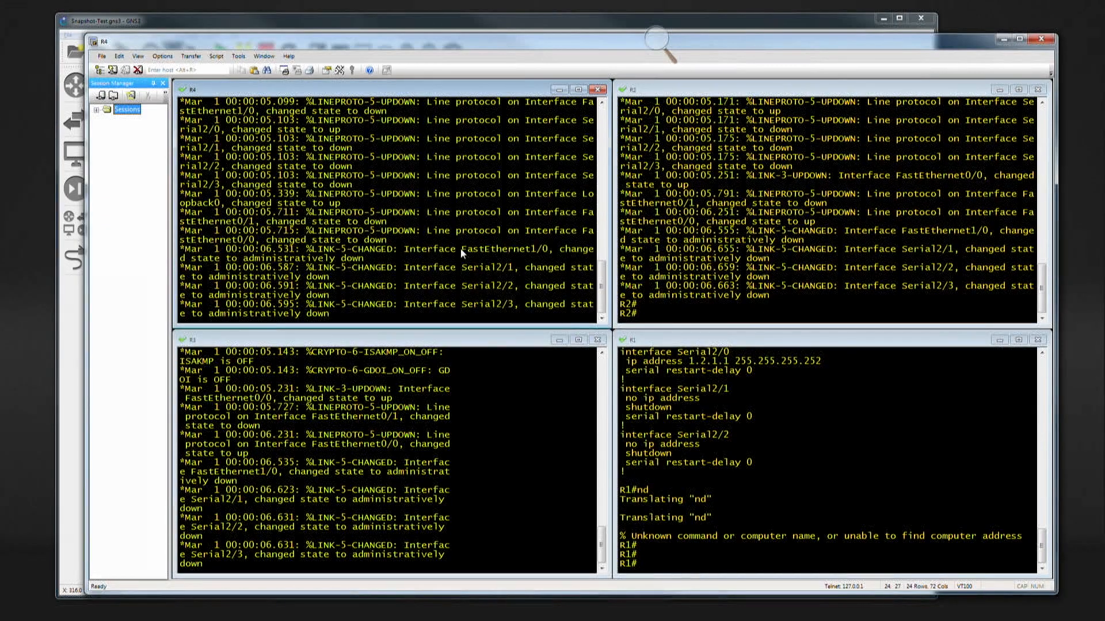